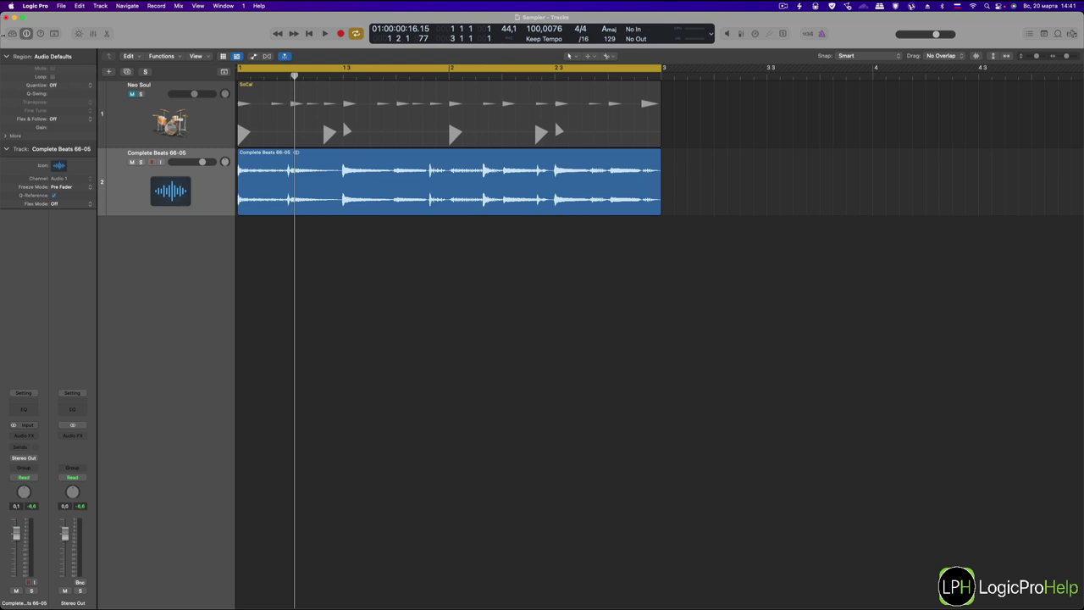
Open the audio File Editor preferences and view the External Sample Editor setting.
{"action": "left_click", "coordinate": [43, 7]}
{"action": "mouse_move", "coordinate": [38, 32]}
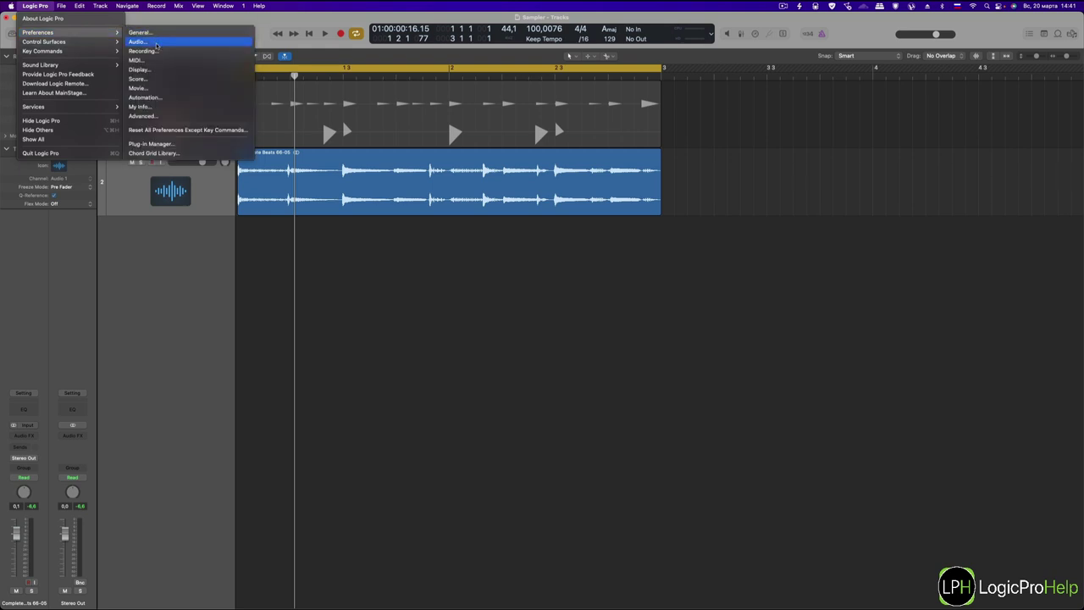
{"action": "left_click", "coordinate": [156, 45]}
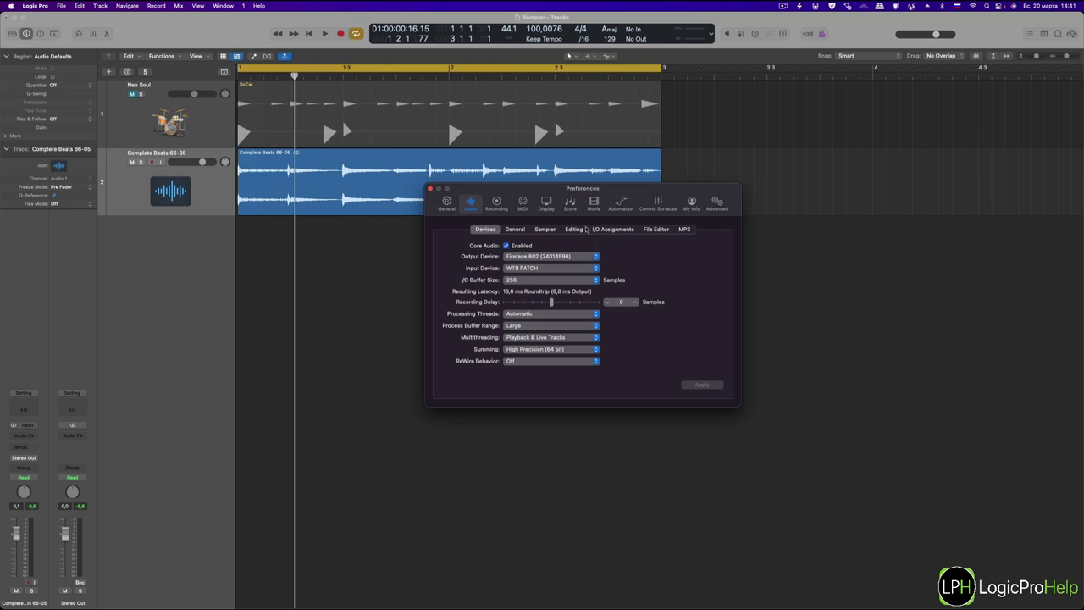
{"action": "left_click", "coordinate": [613, 229]}
{"action": "left_click", "coordinate": [573, 229]}
{"action": "left_click", "coordinate": [654, 229]}
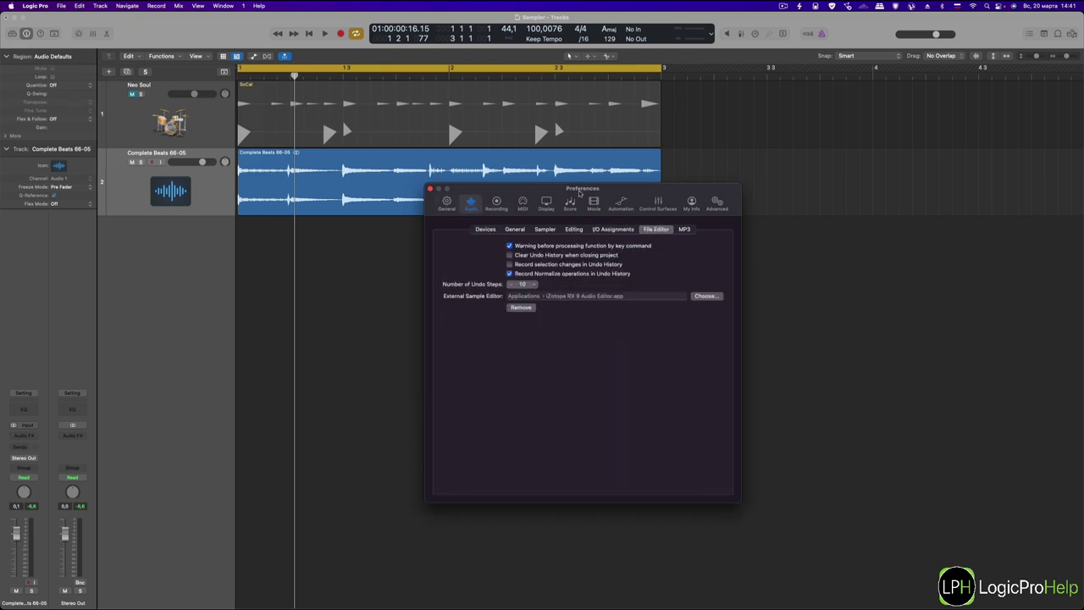
{"action": "left_click_drag", "start_coordinate": [581, 192], "coordinate": [542, 174]}
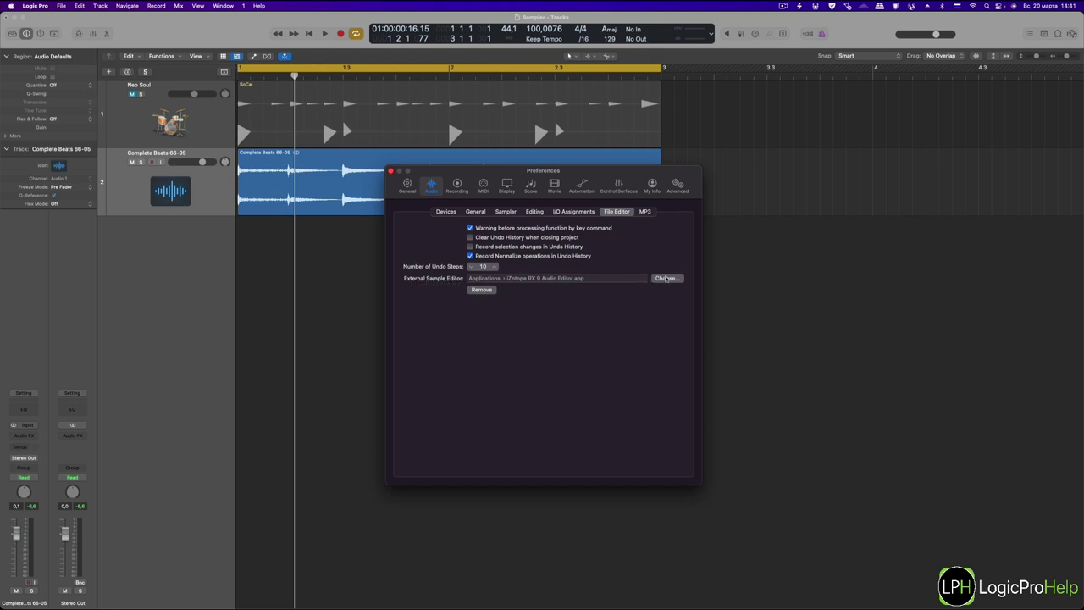
Browse the Applications folder for an external sample editor, cancel the selection and close the preferences.
{"action": "left_click", "coordinate": [666, 278]}
{"action": "scroll", "coordinate": [407, 299], "scroll_direction": "down", "scroll_amount": 20}
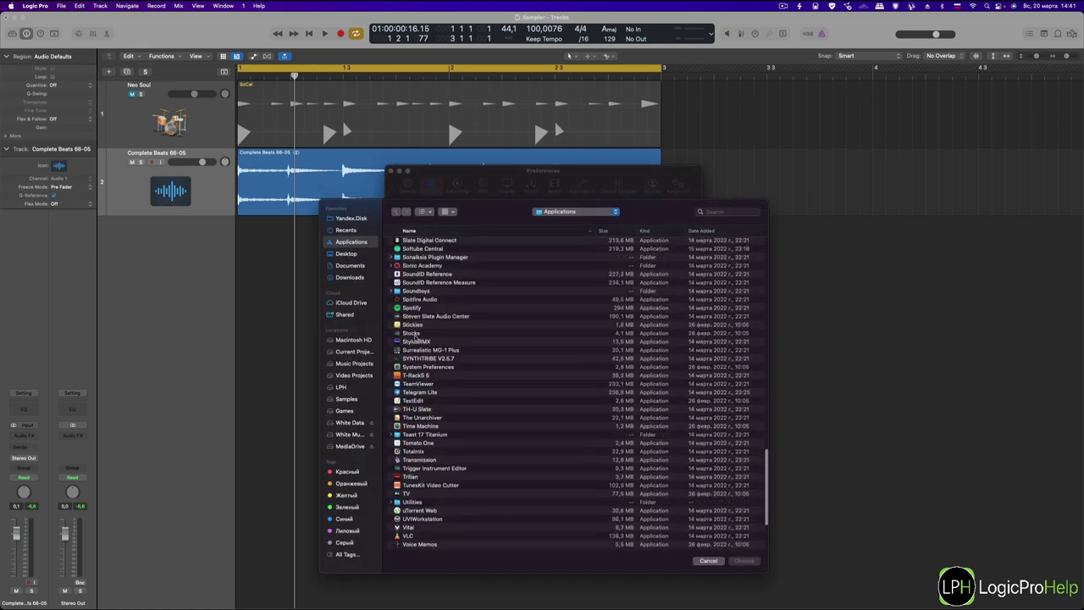
{"action": "scroll", "coordinate": [413, 384], "scroll_direction": "up", "scroll_amount": 15}
{"action": "scroll", "coordinate": [413, 380], "scroll_direction": "down", "scroll_amount": 15}
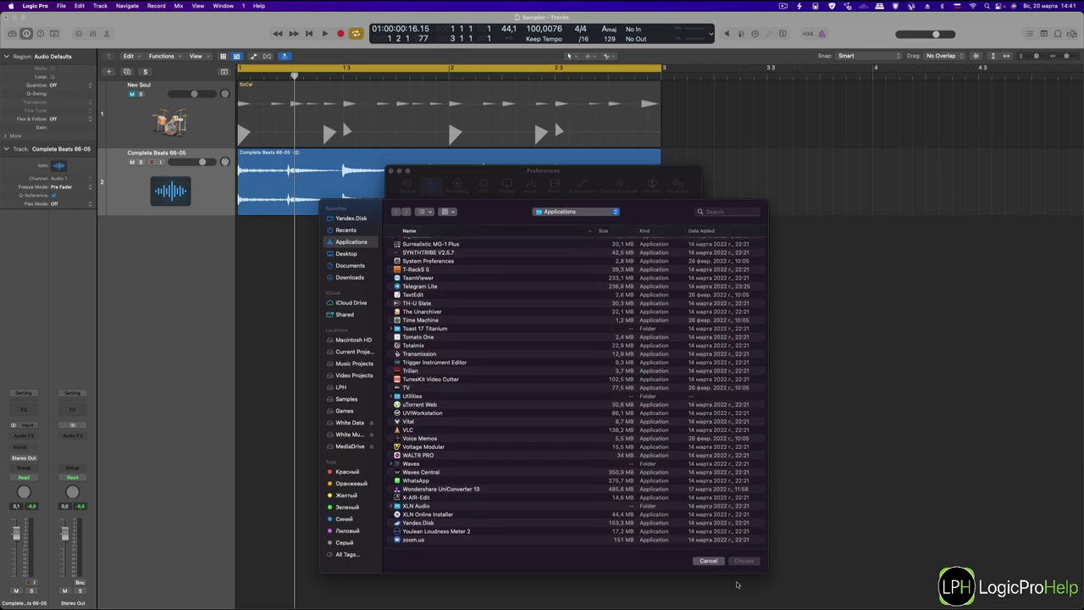
{"action": "left_click", "coordinate": [708, 561]}
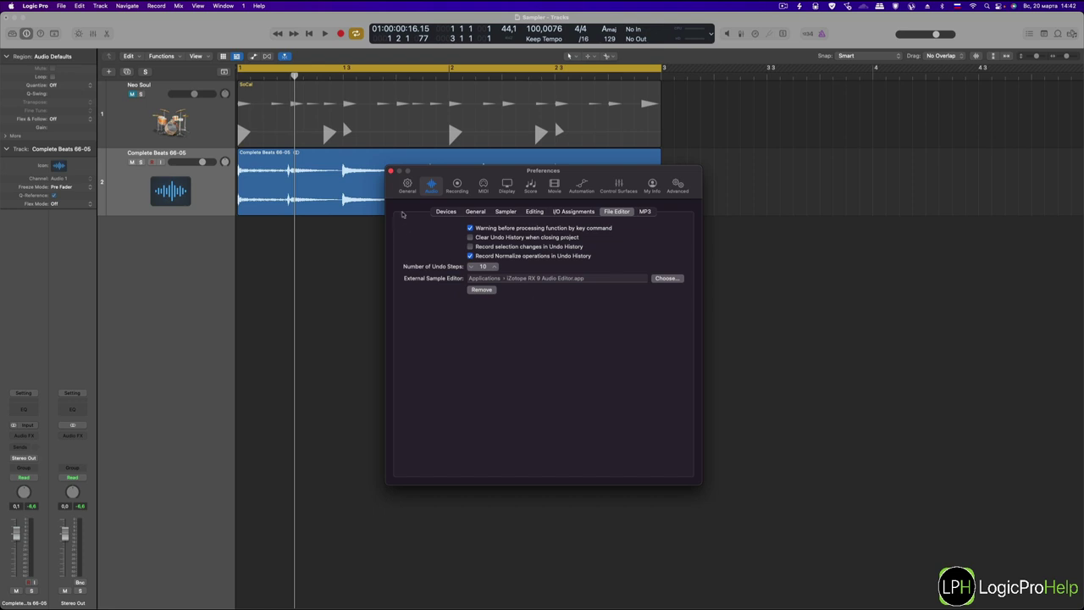
{"action": "left_click", "coordinate": [390, 171]}
Examine the Complete Beats 66-05 region and the audio file commands in an enlarged File editor, and close the editor.
{"action": "left_click", "coordinate": [314, 172]}
{"action": "double_click", "coordinate": [314, 173]}
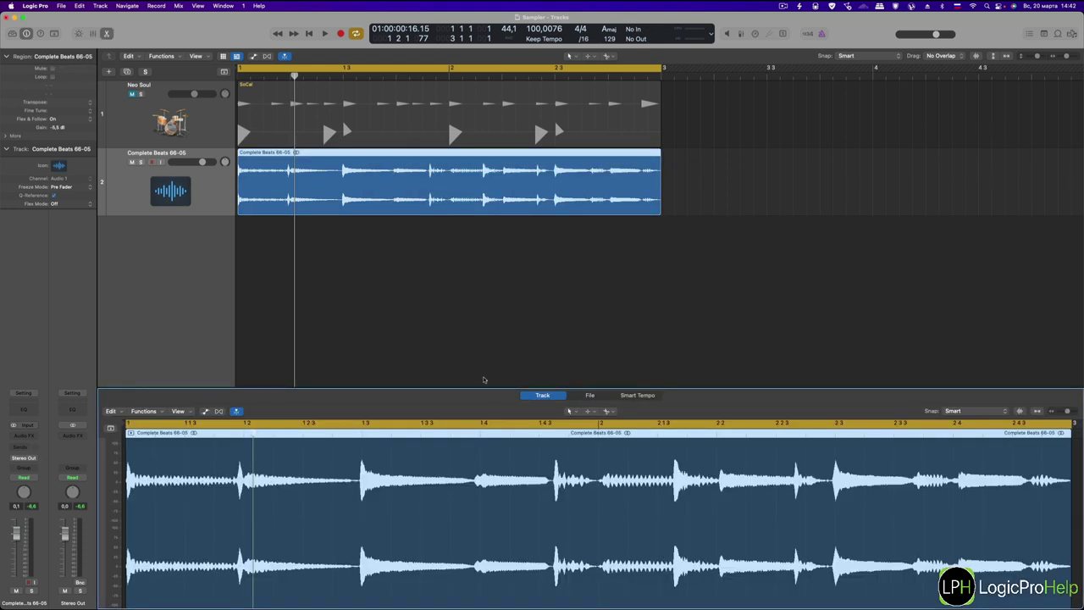
{"action": "left_click", "coordinate": [590, 394]}
{"action": "left_click_drag", "start_coordinate": [591, 391], "coordinate": [590, 275]}
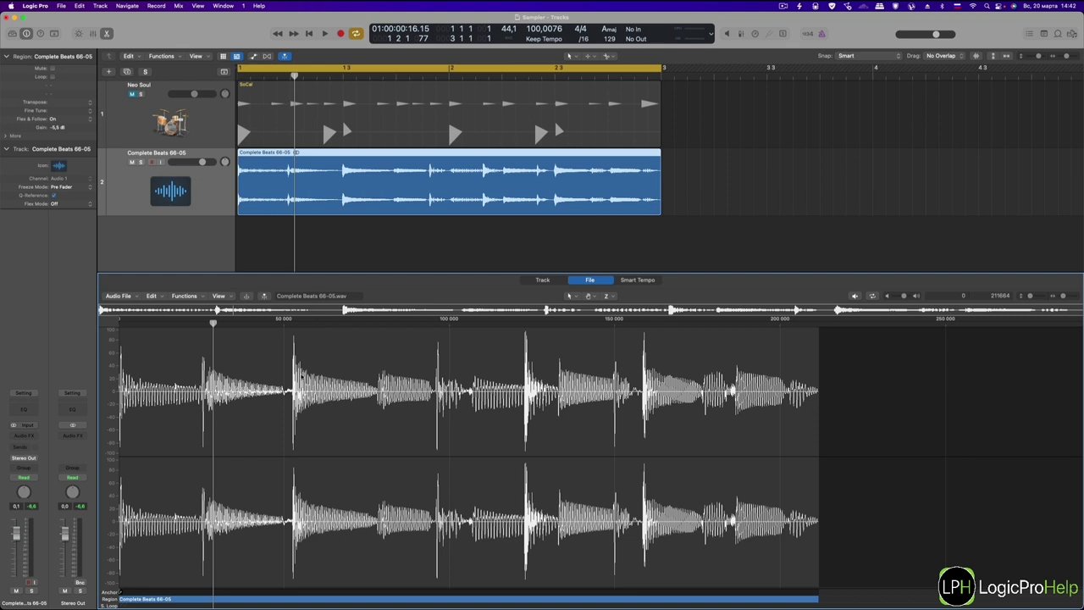
{"action": "left_click", "coordinate": [136, 298]}
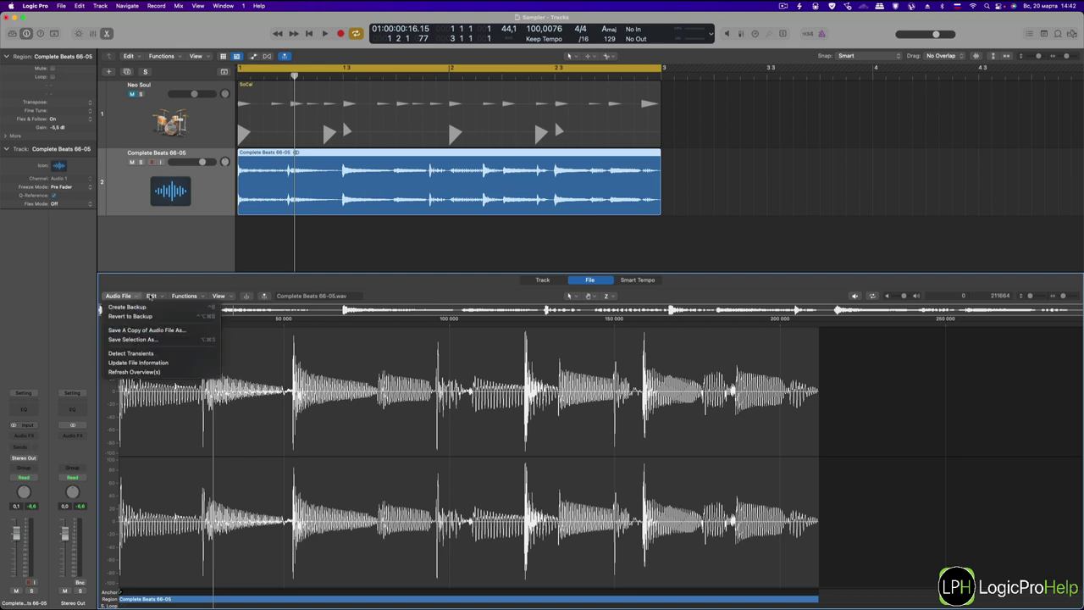
{"action": "left_click", "coordinate": [158, 290]}
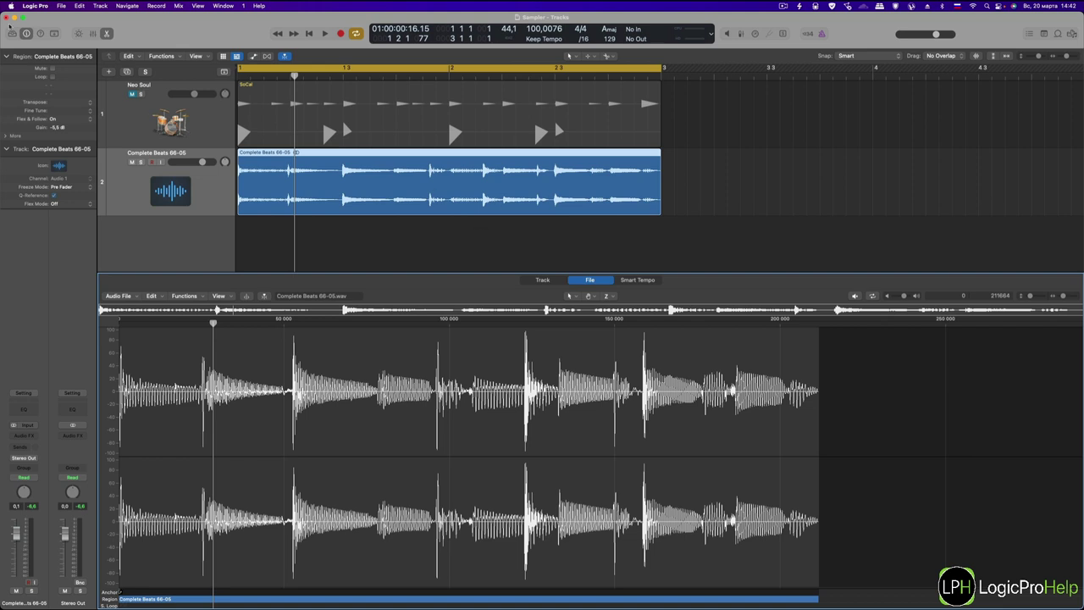
{"action": "left_click", "coordinate": [106, 34]}
Look up the key command assigned to Open in External Sample Editor and close the key commands window.
{"action": "left_click", "coordinate": [35, 6]}
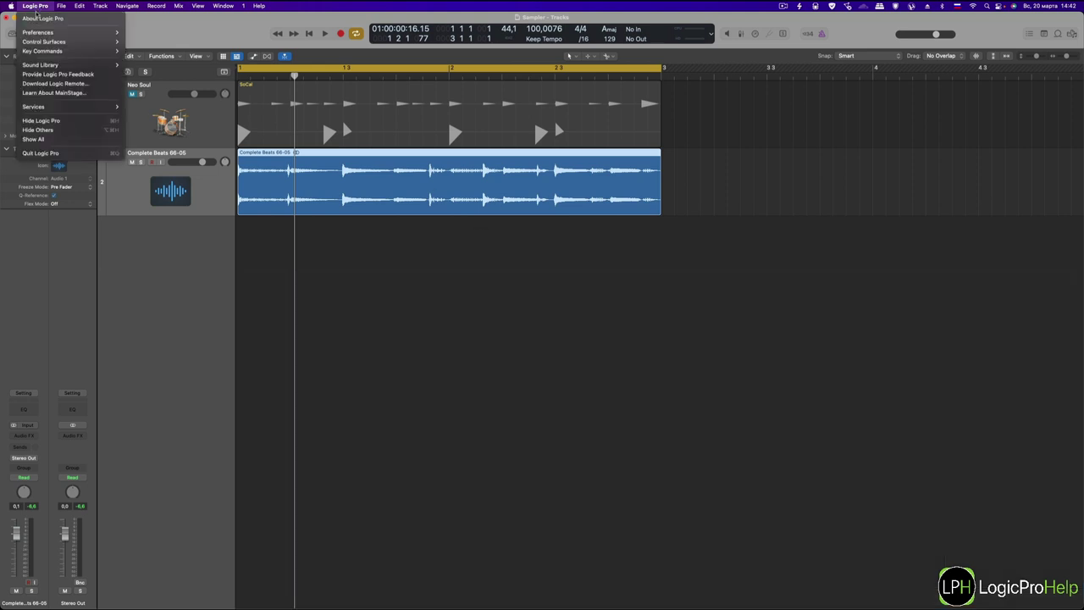
{"action": "mouse_move", "coordinate": [42, 51]}
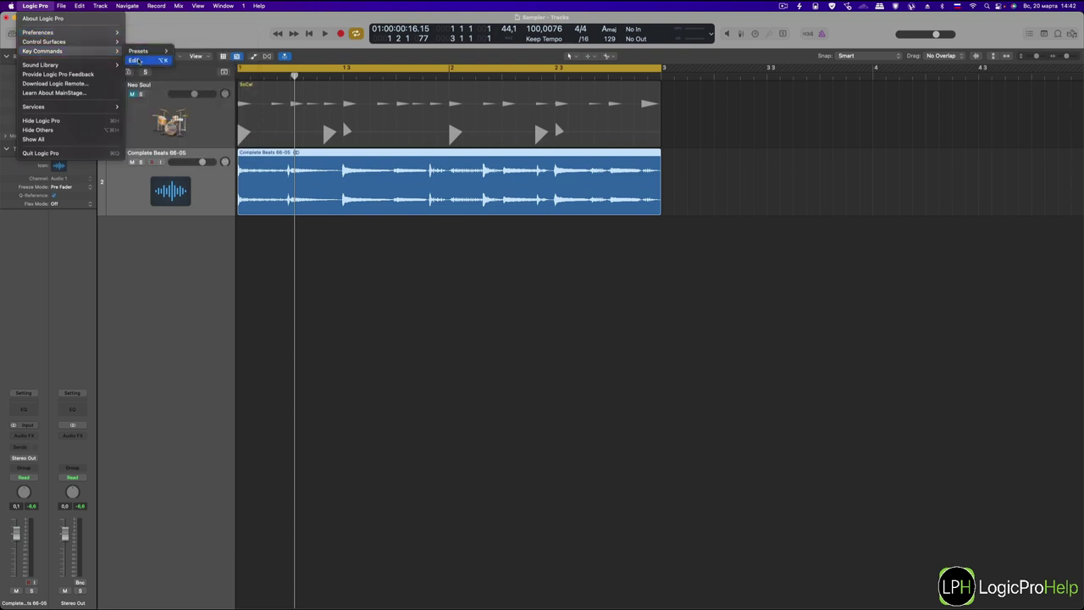
{"action": "left_click", "coordinate": [137, 61]}
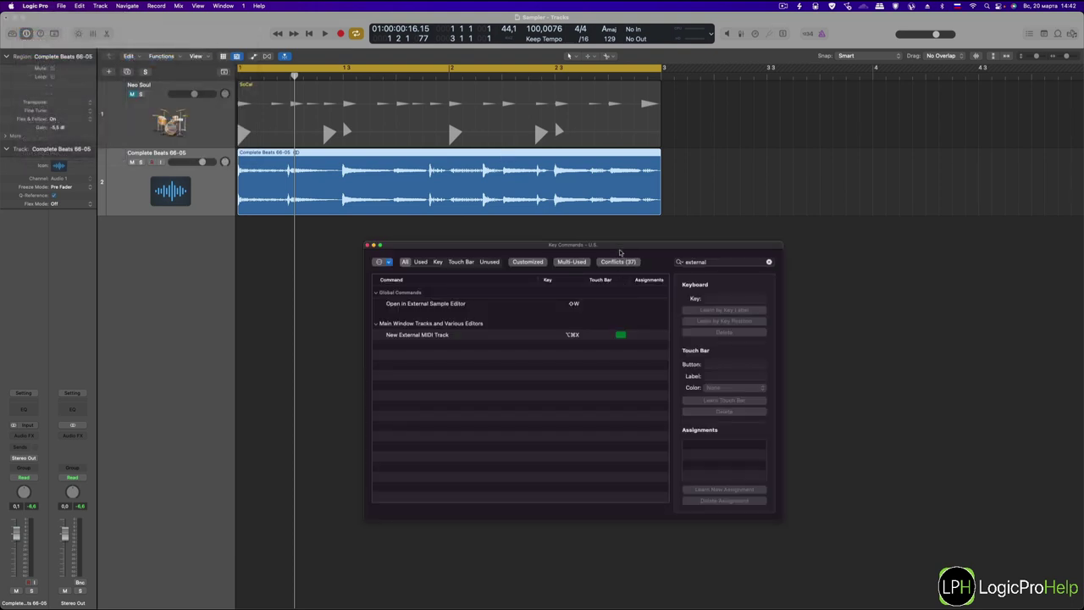
{"action": "left_click_drag", "start_coordinate": [619, 246], "coordinate": [470, 235]}
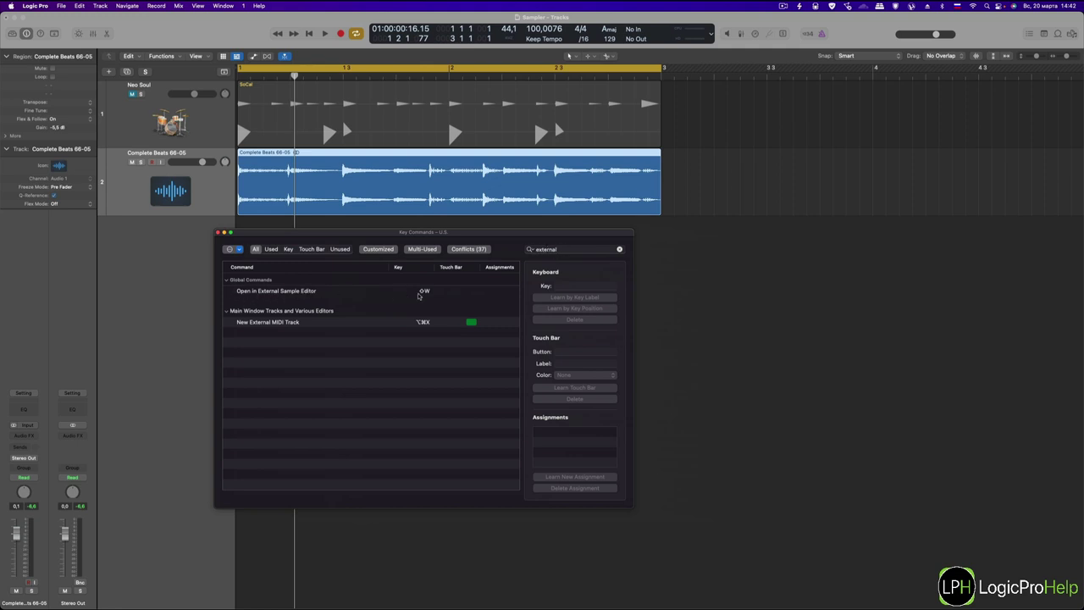
{"action": "left_click", "coordinate": [218, 233]}
{"action": "left_click", "coordinate": [334, 293]}
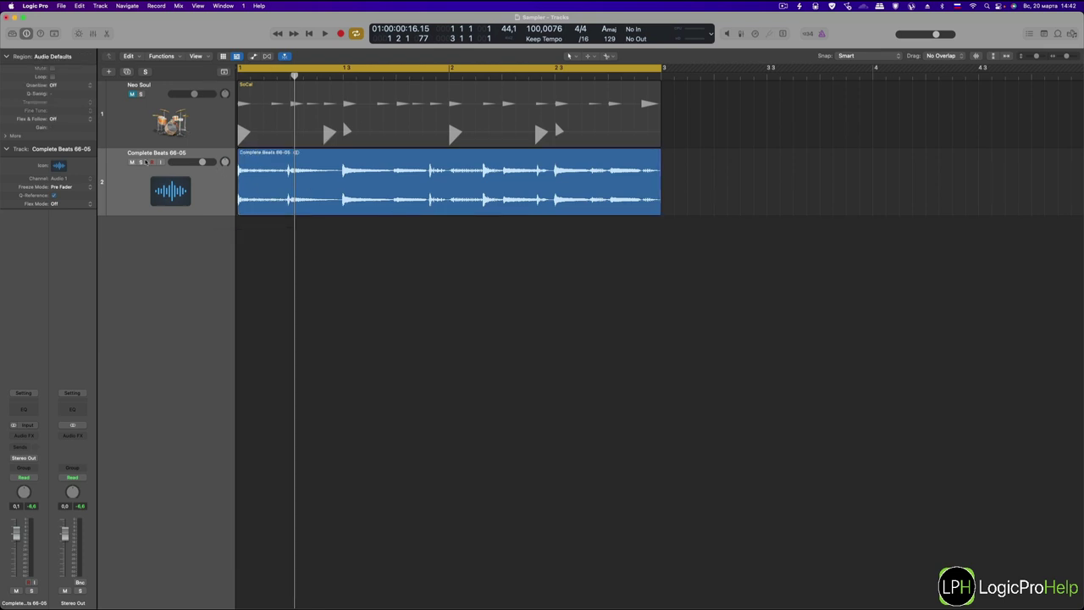
Solo the Complete Beats 66-05 track and listen to its beat.
{"action": "left_click", "coordinate": [142, 161]}
{"action": "left_click", "coordinate": [181, 210]}
{"action": "key", "text": "space"}
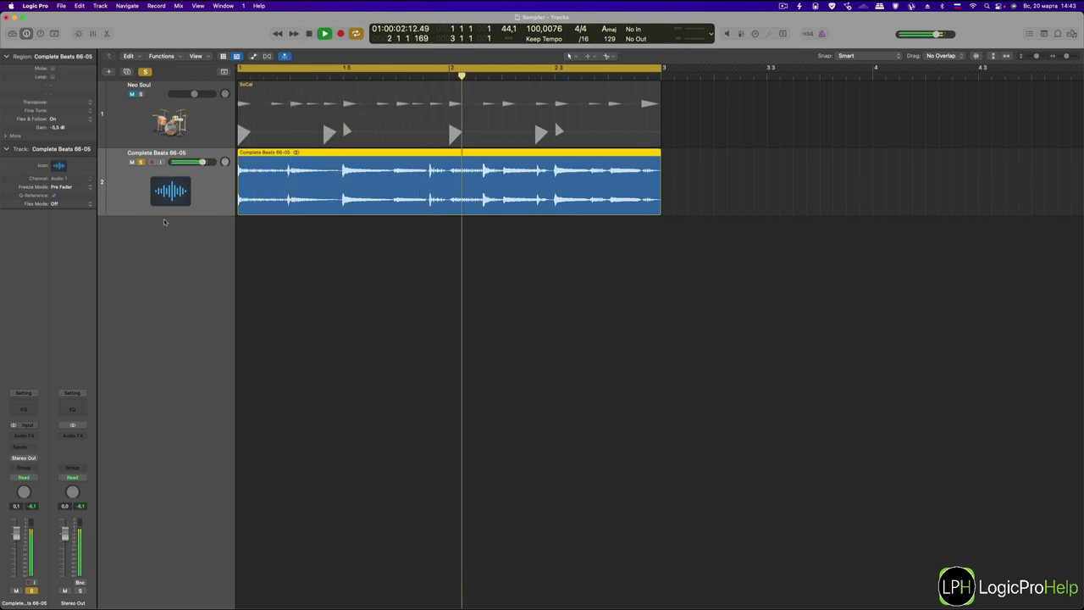
{"action": "key", "text": "space"}
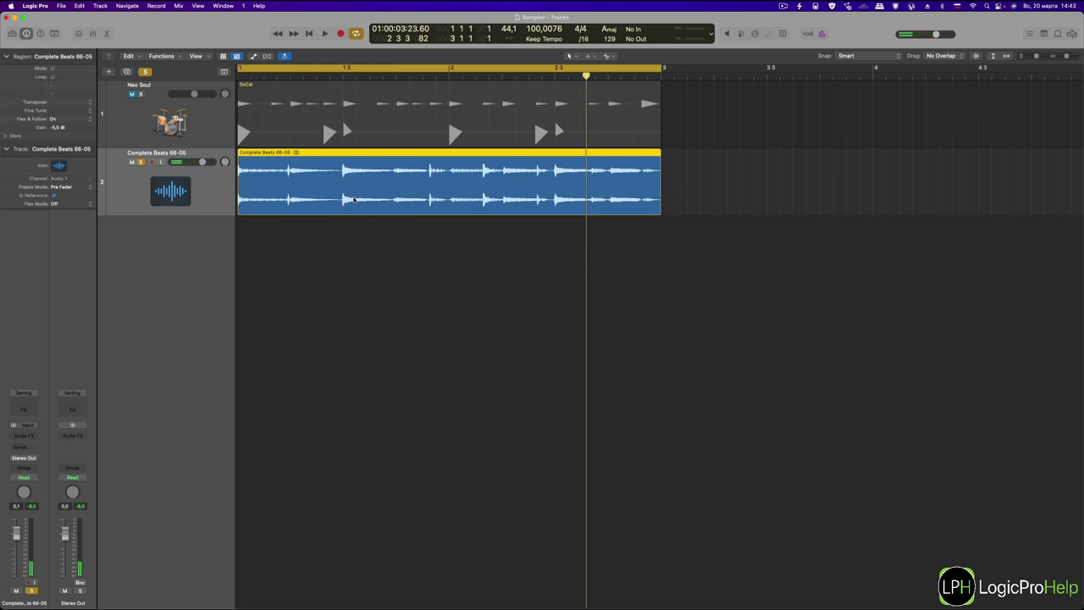
Solo the Neo Soul drum track instead of the audio track, listen to it and switch its solo off.
{"action": "left_click", "coordinate": [141, 94]}
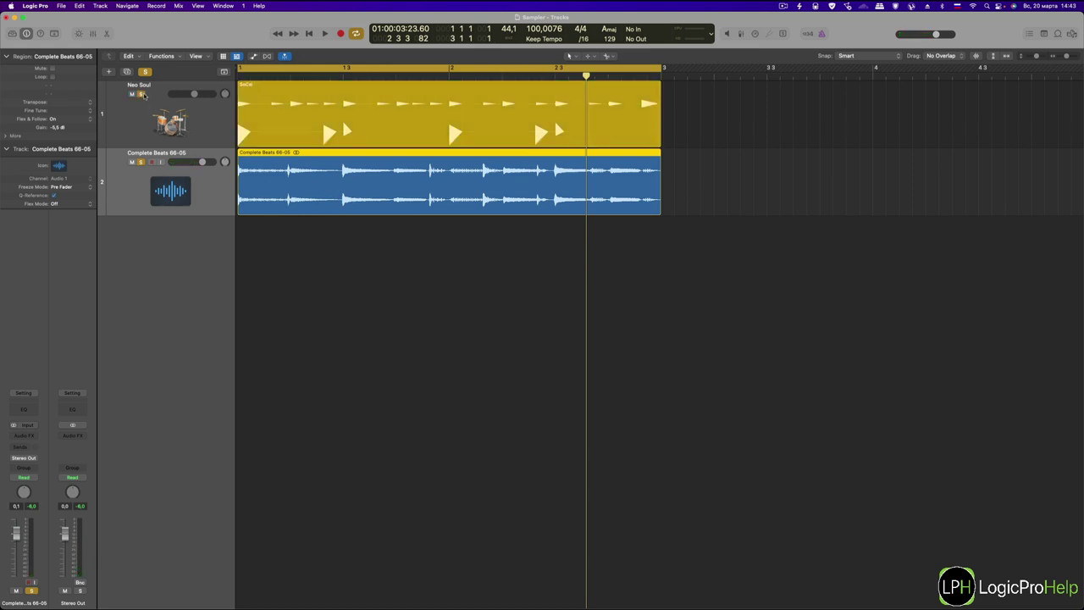
{"action": "left_click", "coordinate": [142, 162]}
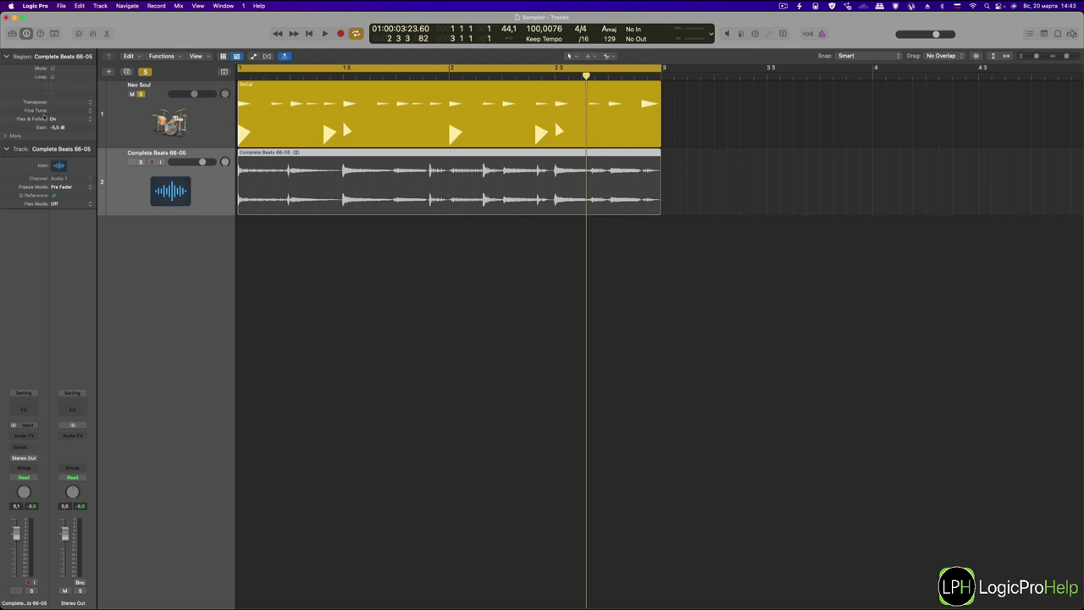
{"action": "left_click", "coordinate": [139, 124]}
{"action": "key", "text": "space"}
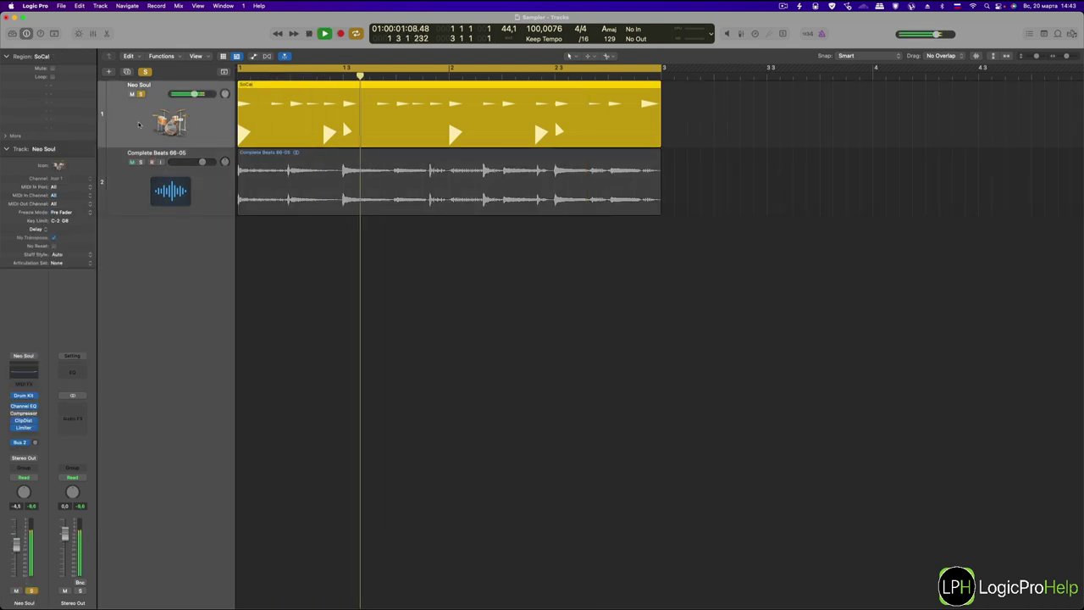
{"action": "key", "text": "space"}
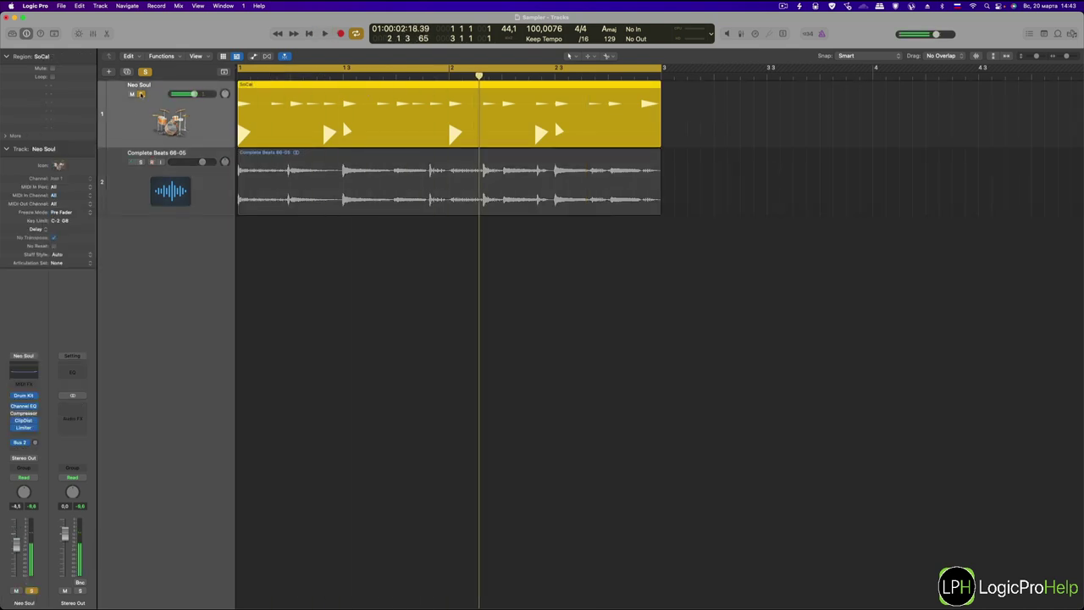
{"action": "left_click", "coordinate": [141, 94]}
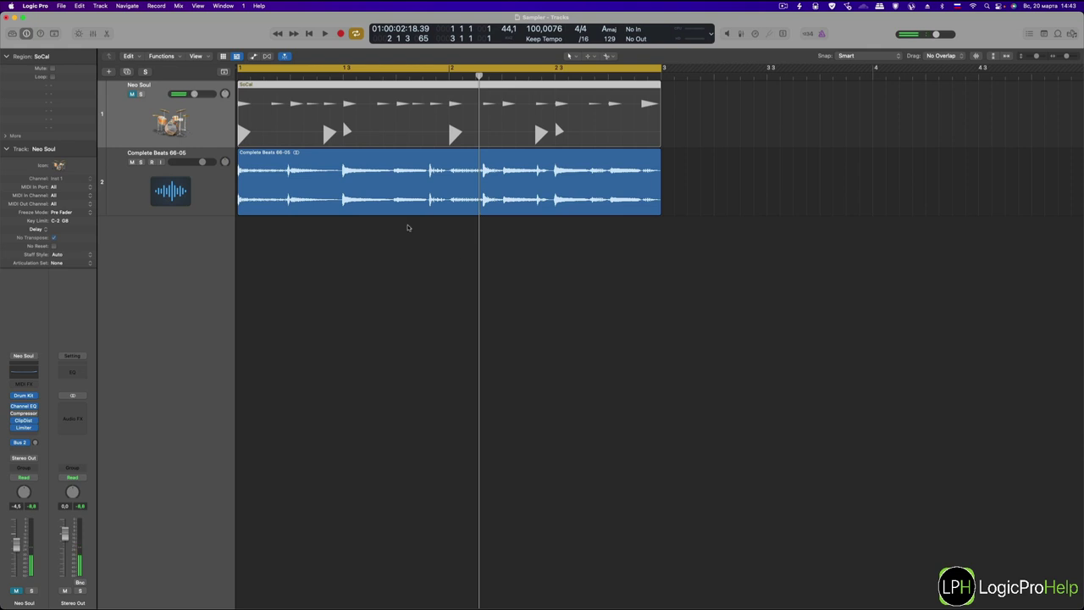
Open the Complete Beats 66-05 region in the external sample editor, iZotope RX 9.
{"action": "left_click", "coordinate": [203, 181]}
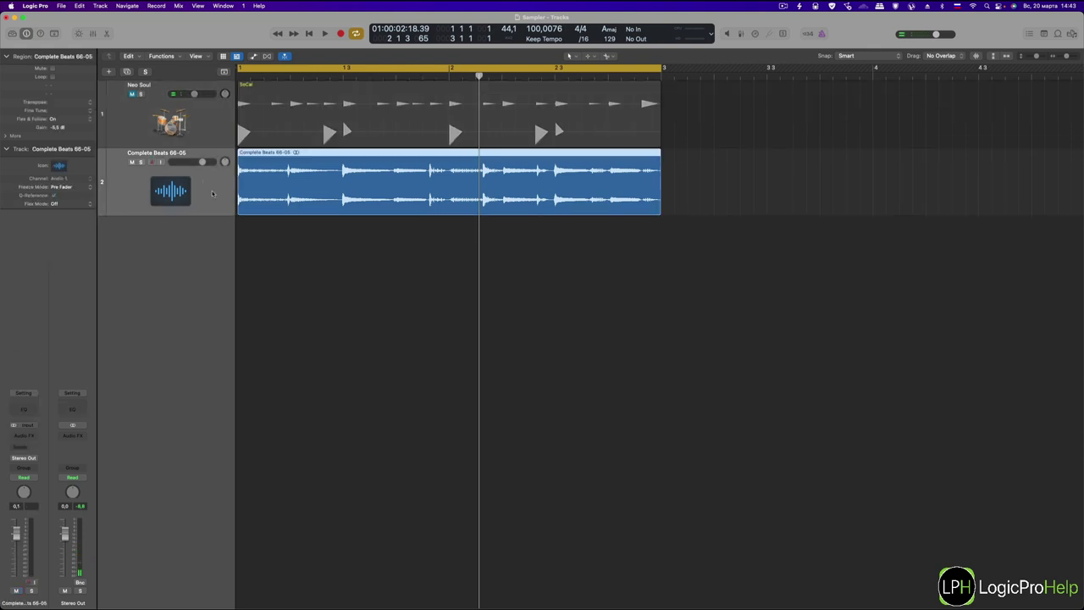
{"action": "left_click", "coordinate": [311, 268]}
{"action": "left_click", "coordinate": [350, 183]}
{"action": "left_click", "coordinate": [387, 263]}
{"action": "left_click", "coordinate": [365, 193]}
{"action": "key", "text": "shift+w"}
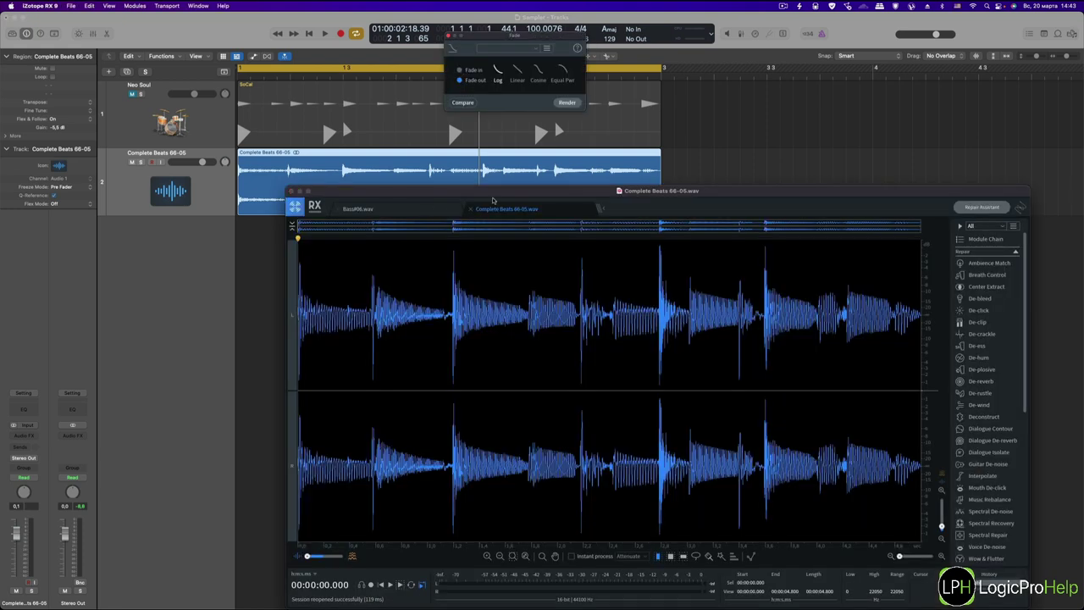
{"action": "left_click_drag", "start_coordinate": [514, 195], "coordinate": [400, 123]}
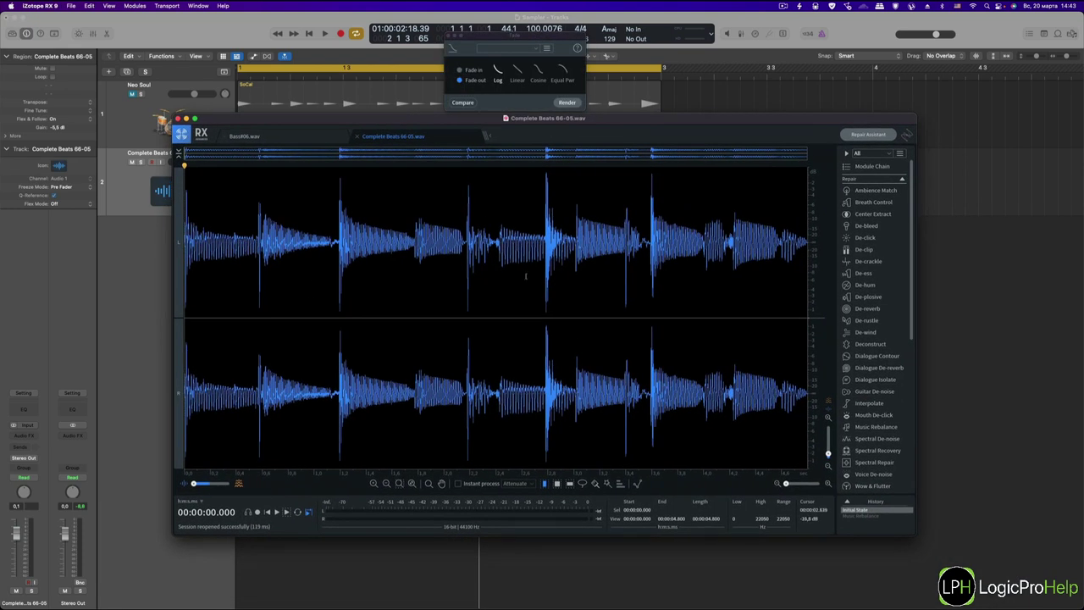
Render Music Rebalance on the file at Best quality, with bass gain at 0 and vocal, percussion and other at -inf.
{"action": "left_click", "coordinate": [333, 320]}
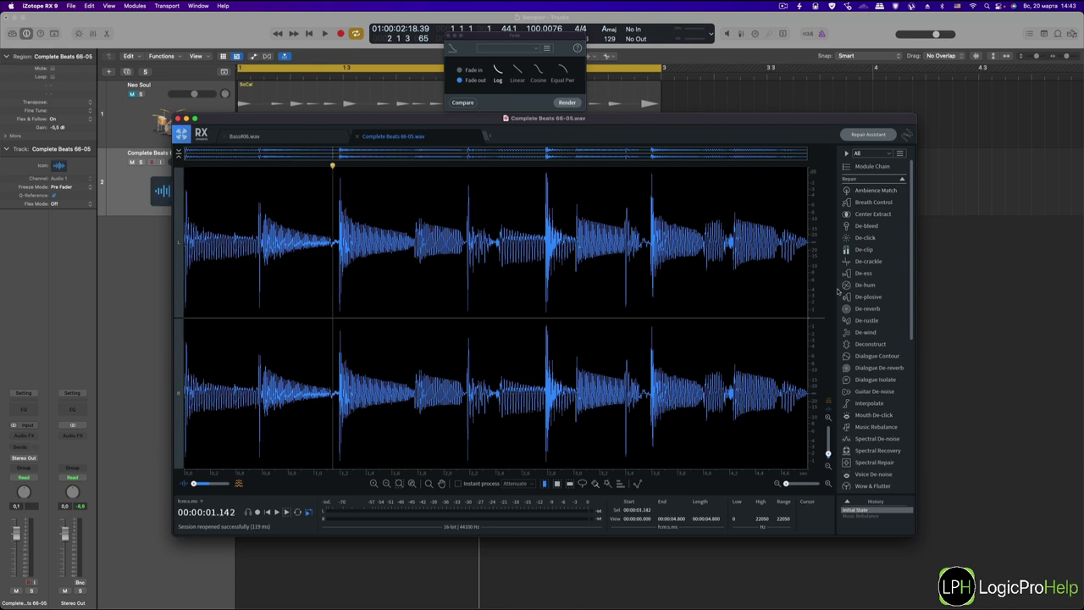
{"action": "scroll", "coordinate": [877, 339], "scroll_direction": "down", "scroll_amount": 3}
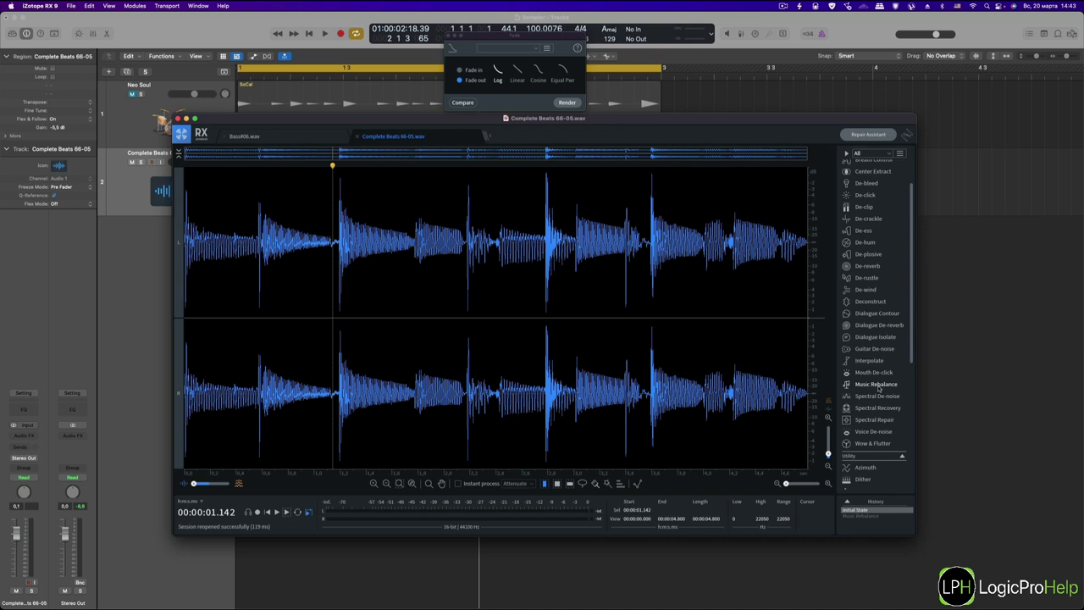
{"action": "left_click", "coordinate": [879, 385]}
{"action": "left_click_drag", "start_coordinate": [683, 123], "coordinate": [457, 212]}
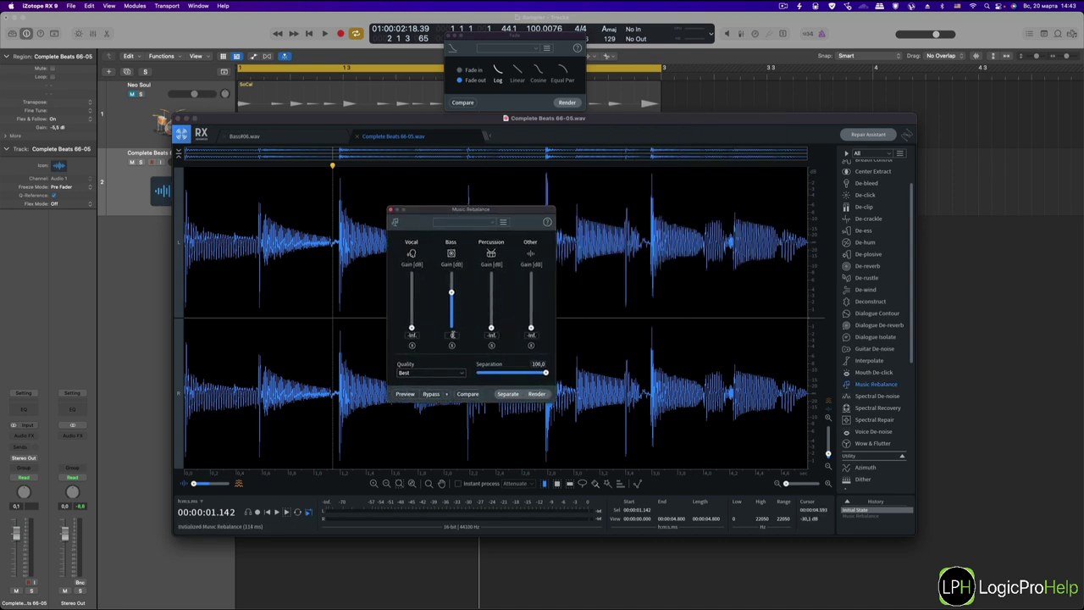
{"action": "left_click", "coordinate": [406, 374]}
{"action": "left_click", "coordinate": [390, 339]}
{"action": "left_click", "coordinate": [536, 394]}
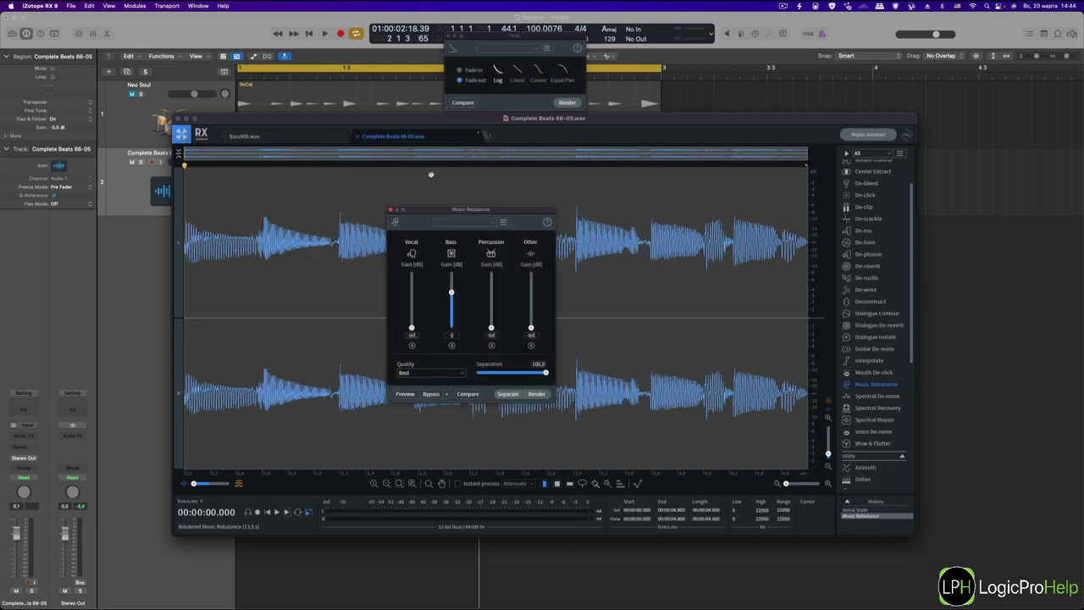
Save the rendered Complete Beats 66-05.wav over the original file and return to Logic Pro.
{"action": "left_click_drag", "start_coordinate": [436, 214], "coordinate": [1029, 208]}
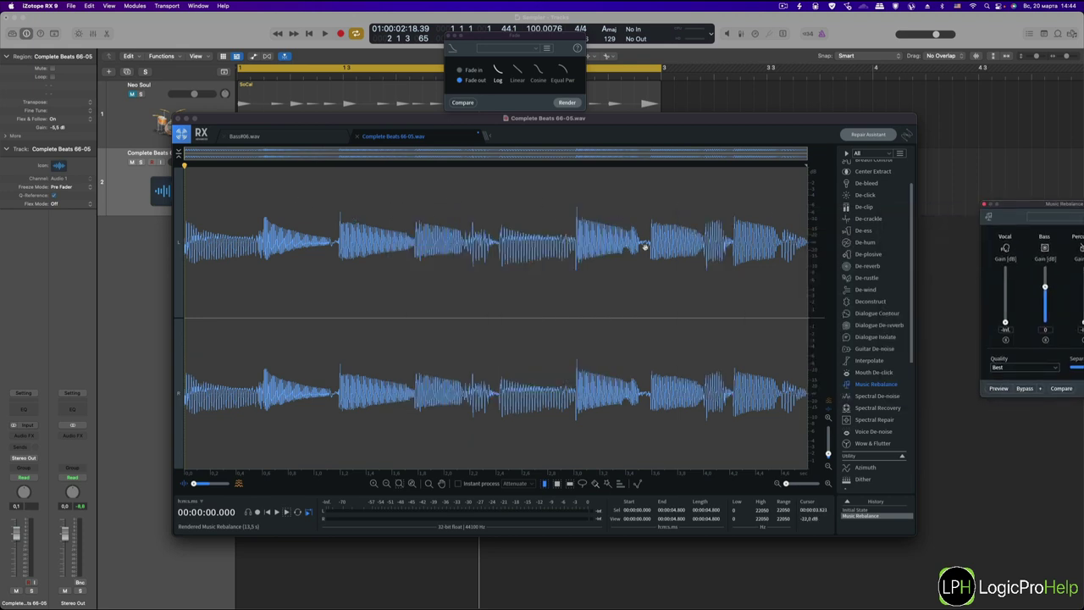
{"action": "left_click", "coordinate": [444, 313]}
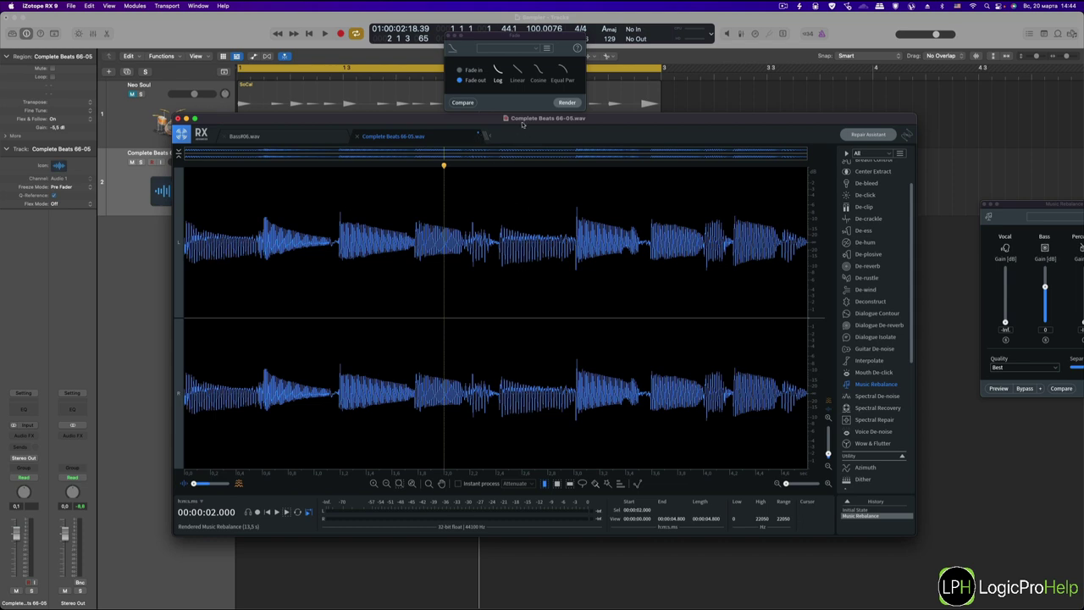
{"action": "left_click_drag", "start_coordinate": [529, 121], "coordinate": [528, 118]}
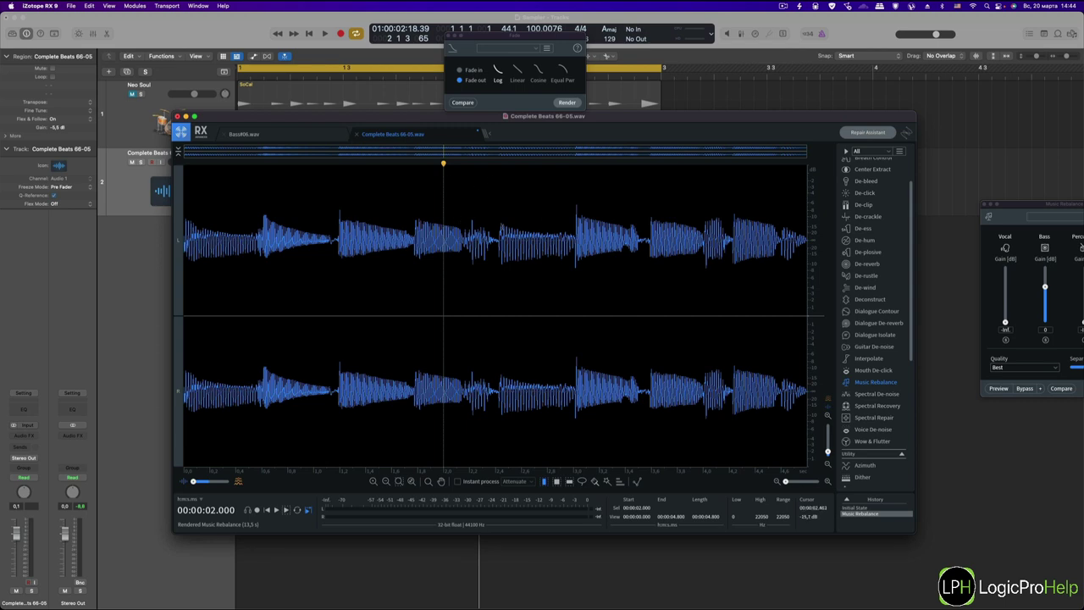
{"action": "key", "text": "super+s"}
{"action": "left_click_drag", "start_coordinate": [387, 118], "coordinate": [548, 281]}
{"action": "left_click", "coordinate": [297, 235]}
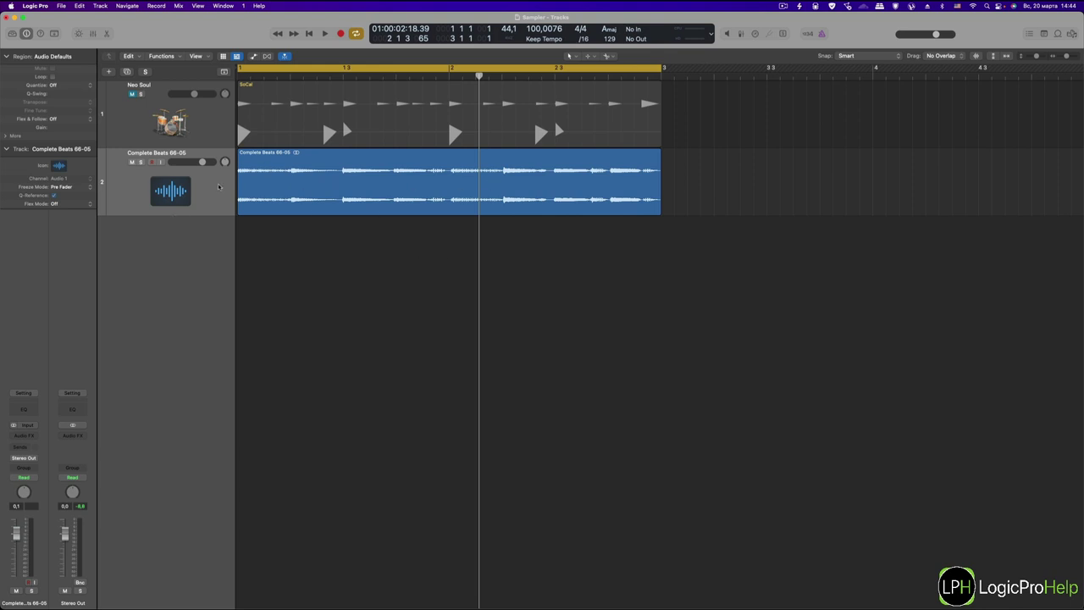
Play the Complete Beats 66-05 region and raise its track volume to 0.7 dB while it plays.
{"action": "left_click", "coordinate": [373, 200]}
{"action": "key", "text": "shift+space"}
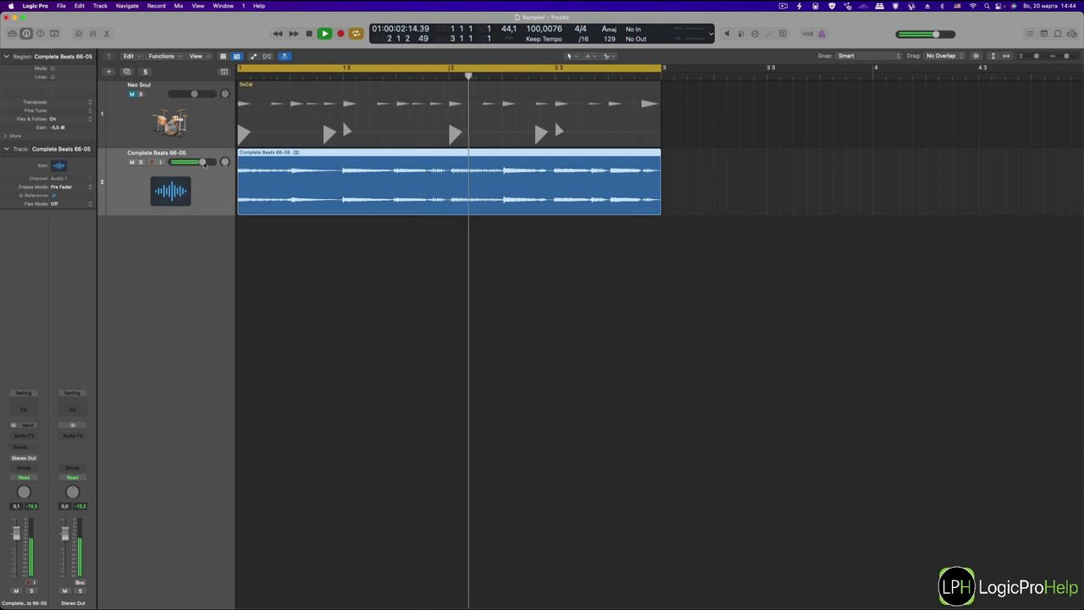
{"action": "left_click_drag", "start_coordinate": [201, 162], "coordinate": [204, 162]}
{"action": "key", "text": "space"}
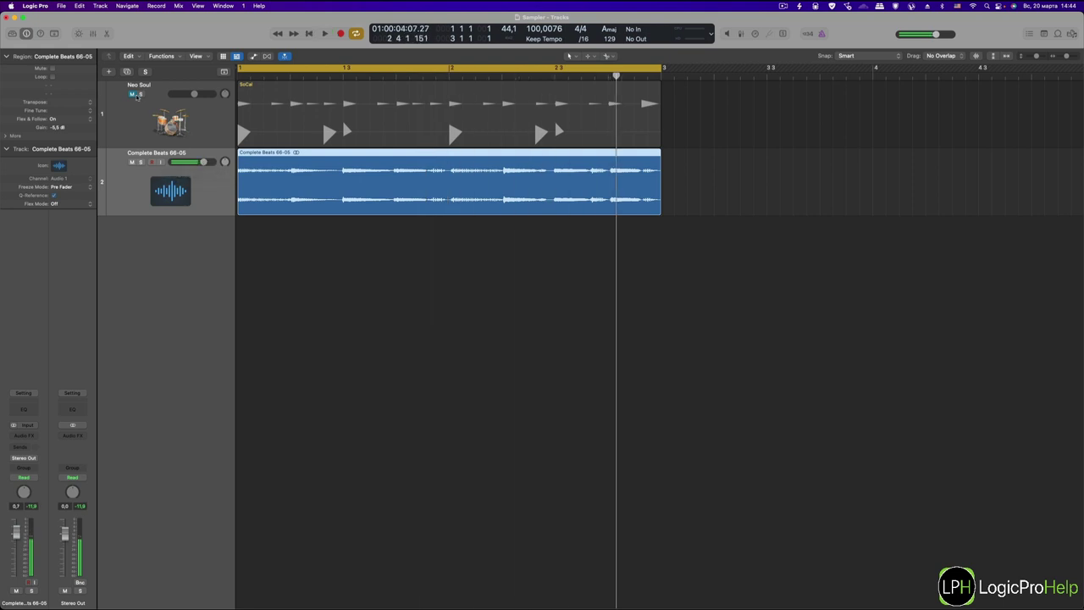
Unmute the Neo Soul drum track and listen to it together with the isolated bass.
{"action": "left_click", "coordinate": [132, 94]}
{"action": "key", "text": "shift+space"}
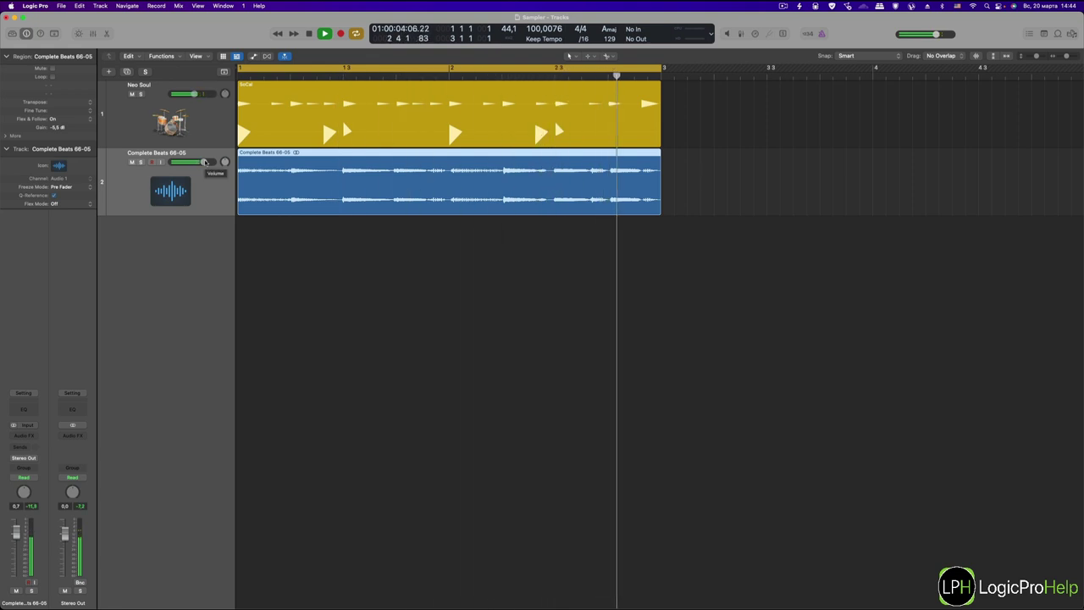
{"action": "key", "text": "space"}
{"action": "left_click", "coordinate": [419, 268]}
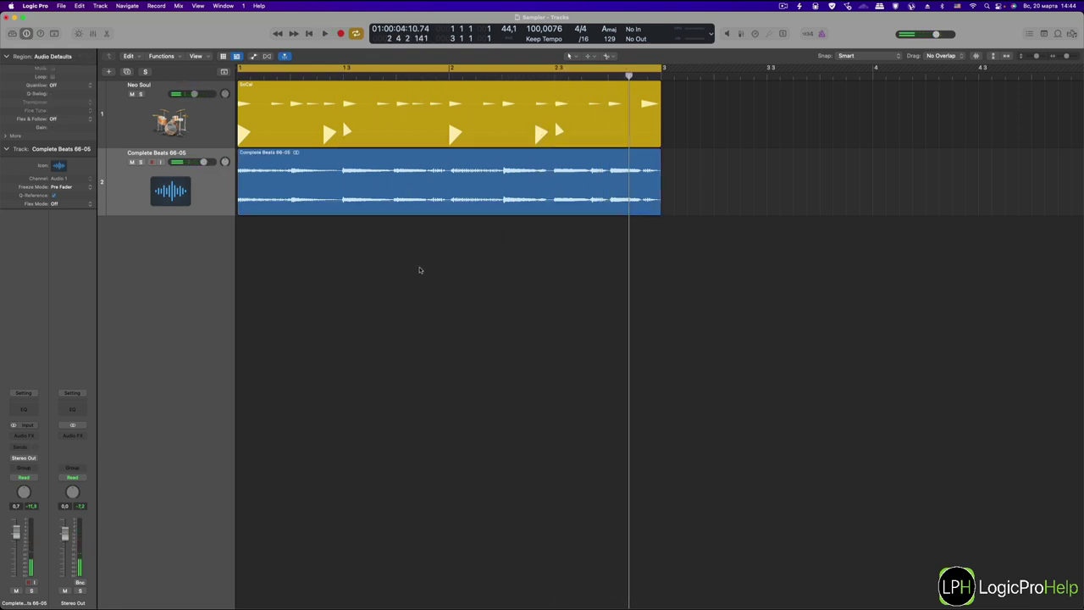
Open the audio preferences for the File Editor to check which External Sample Editor is set.
{"action": "left_click", "coordinate": [30, 8]}
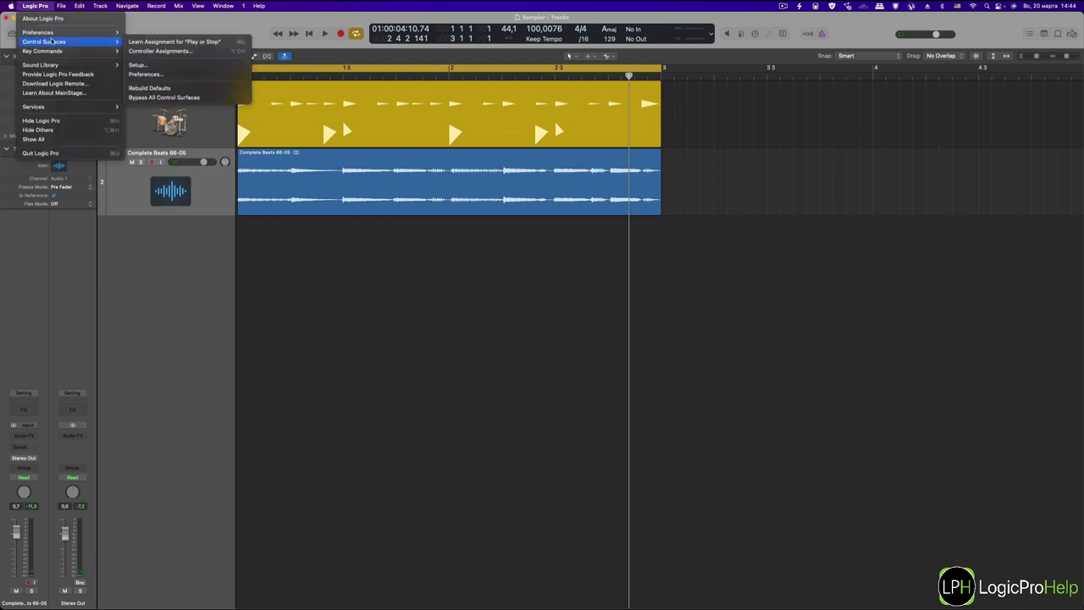
{"action": "mouse_move", "coordinate": [51, 33]}
{"action": "left_click", "coordinate": [144, 42]}
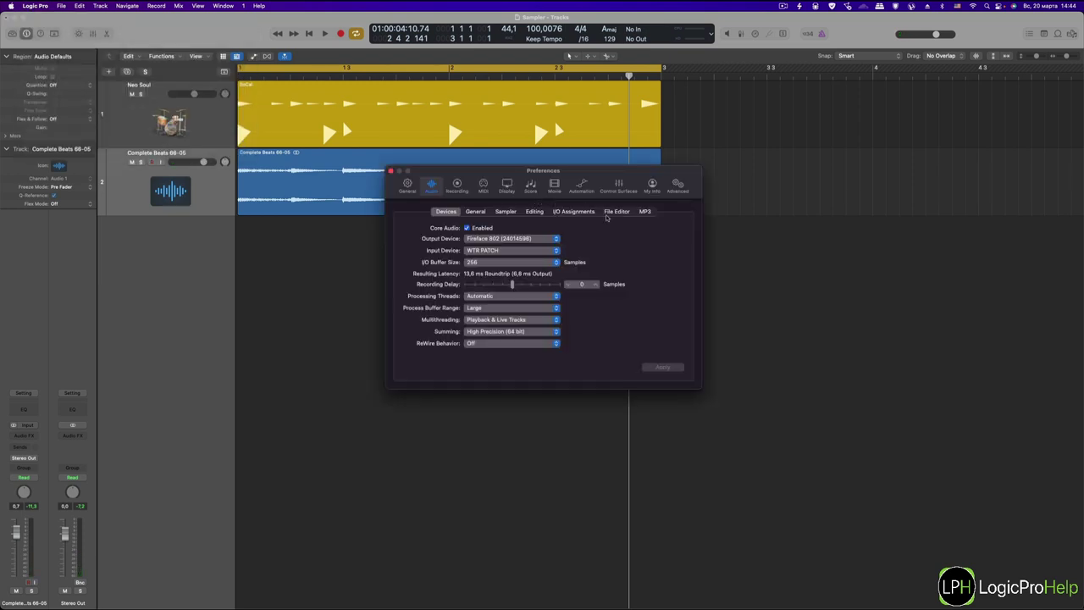
{"action": "left_click", "coordinate": [607, 212]}
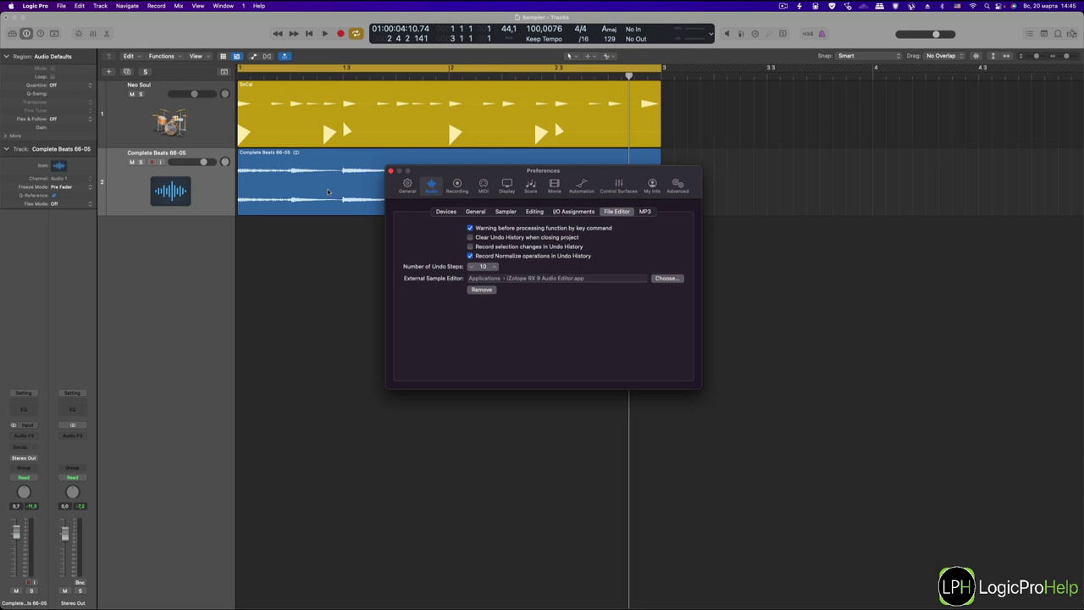
Browse the iZotope Audio Units for the audio track, including RX 9 Music Rebalance, without inserting one, and close the preferences.
{"action": "left_click", "coordinate": [23, 434]}
{"action": "scroll", "coordinate": [39, 545], "scroll_direction": "down", "scroll_amount": 5}
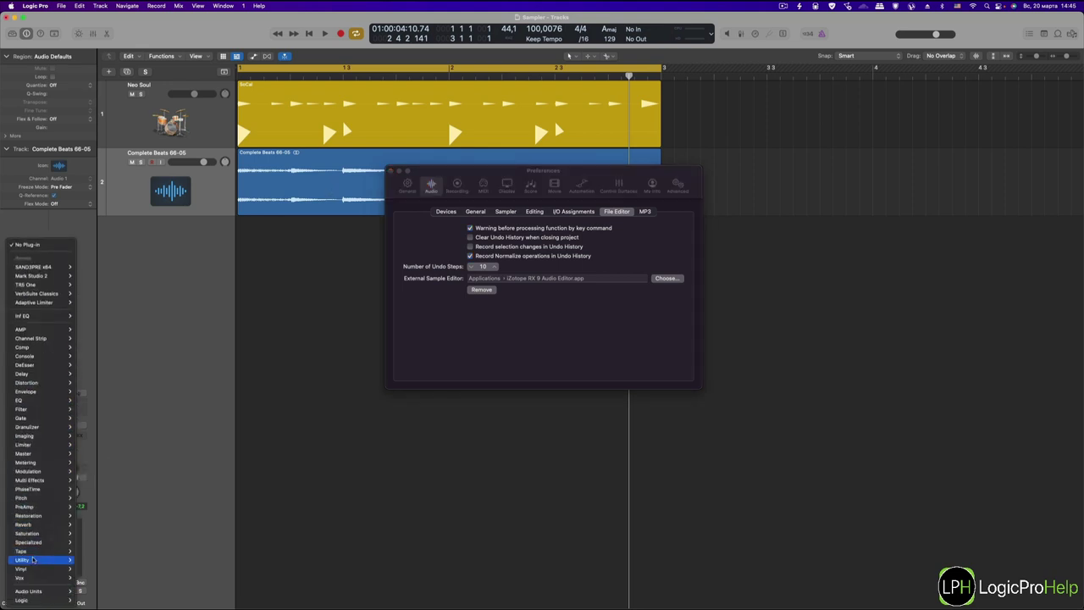
{"action": "mouse_move", "coordinate": [35, 594]}
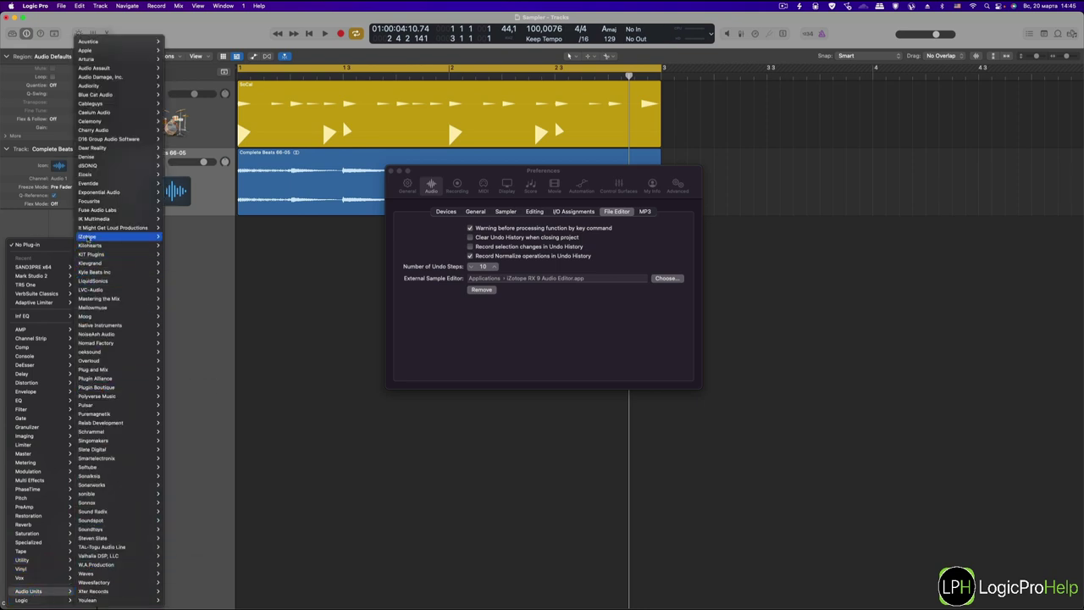
{"action": "mouse_move", "coordinate": [93, 237]}
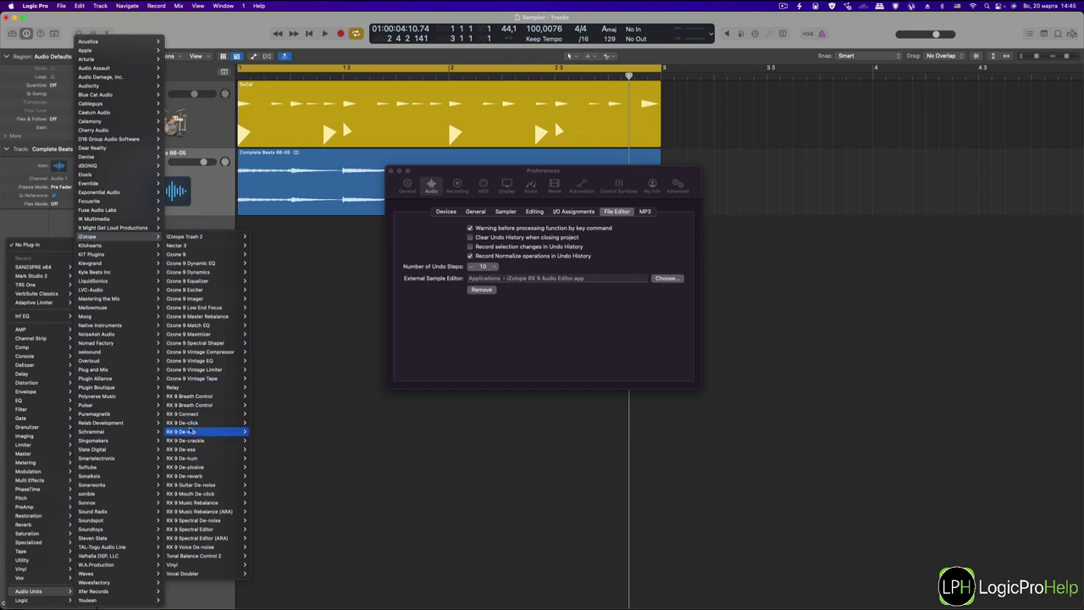
{"action": "mouse_move", "coordinate": [197, 496]}
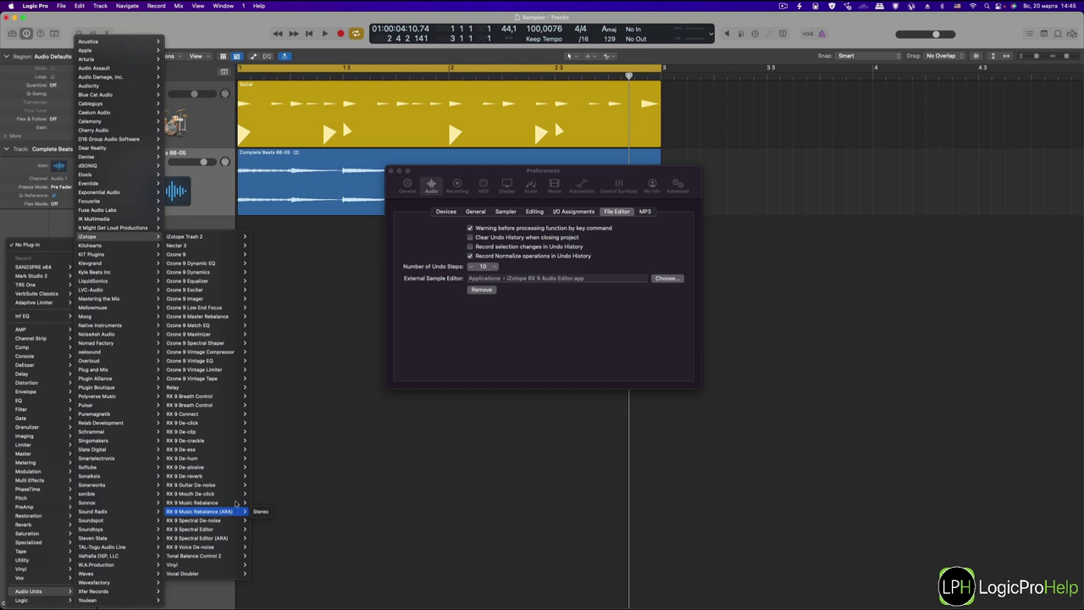
{"action": "left_click", "coordinate": [288, 386]}
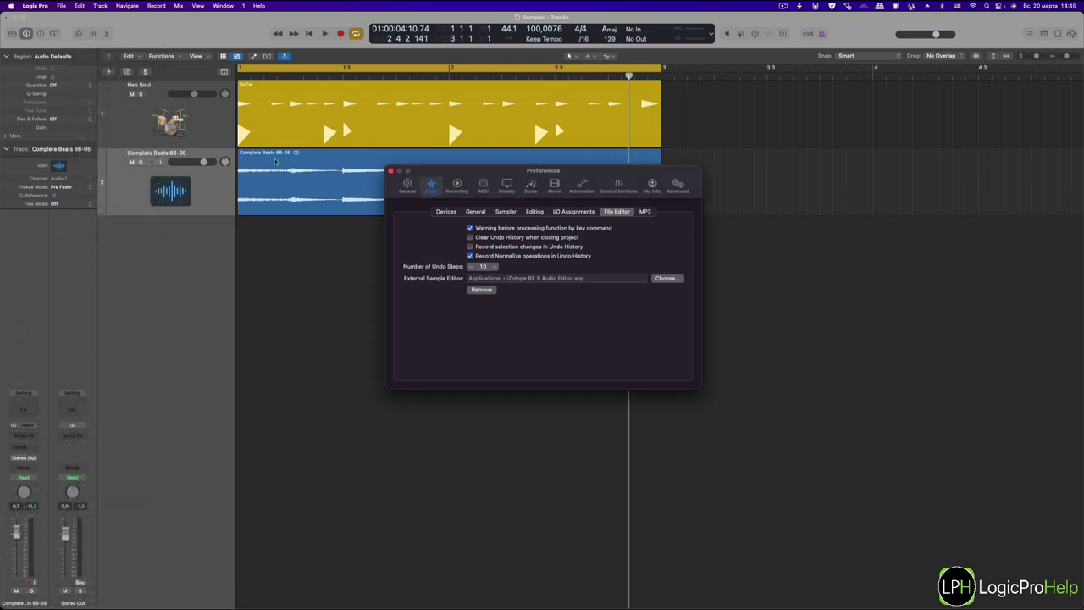
{"action": "left_click", "coordinate": [391, 171]}
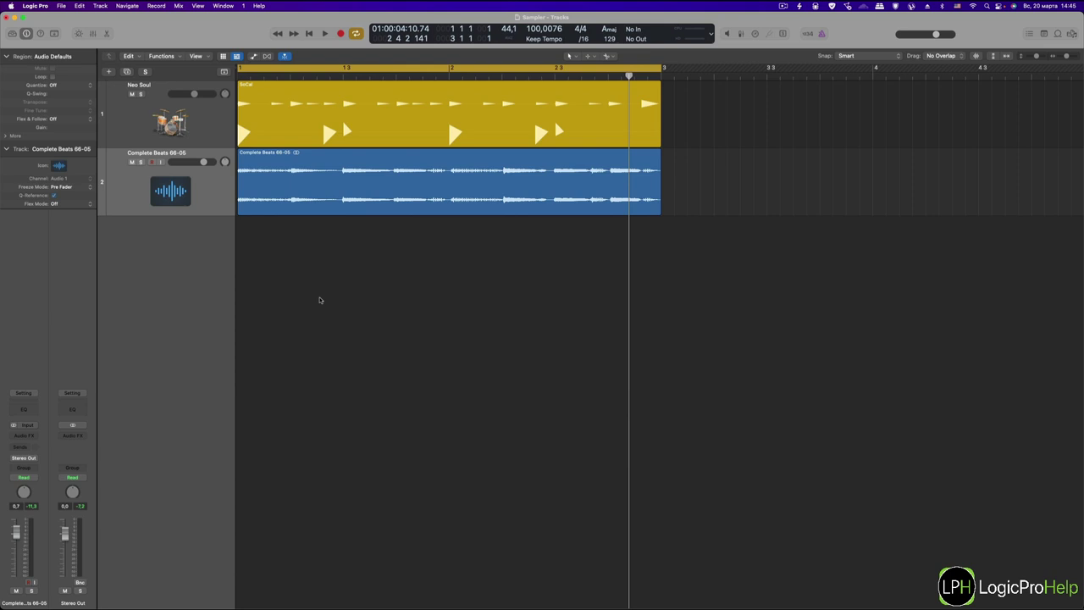
{"action": "left_click", "coordinate": [371, 205]}
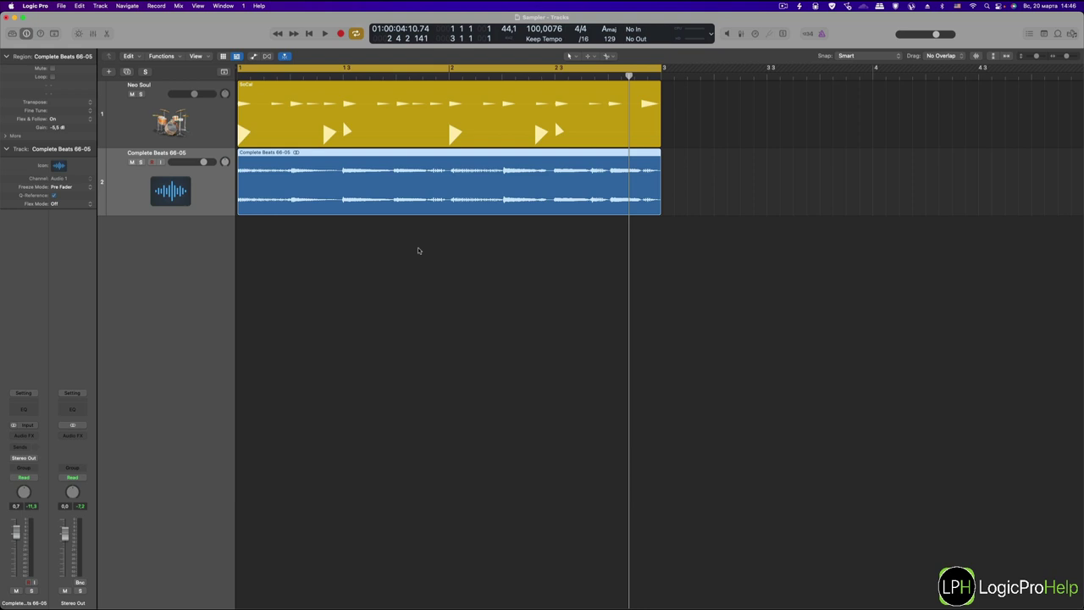
{"action": "left_click", "coordinate": [357, 275]}
{"action": "left_click", "coordinate": [371, 199]}
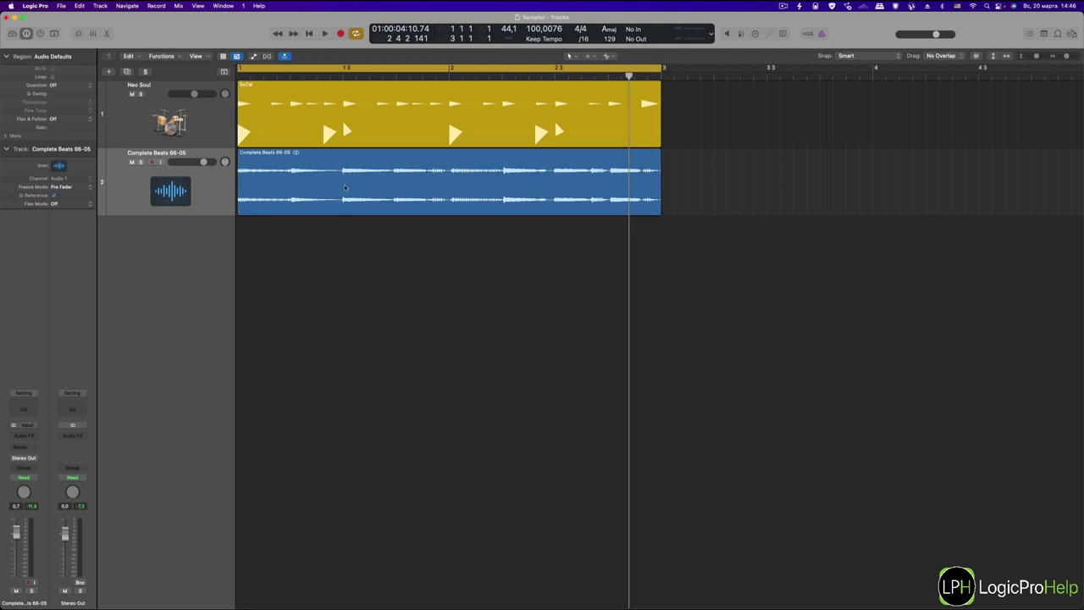
{"action": "right_click", "coordinate": [405, 183]}
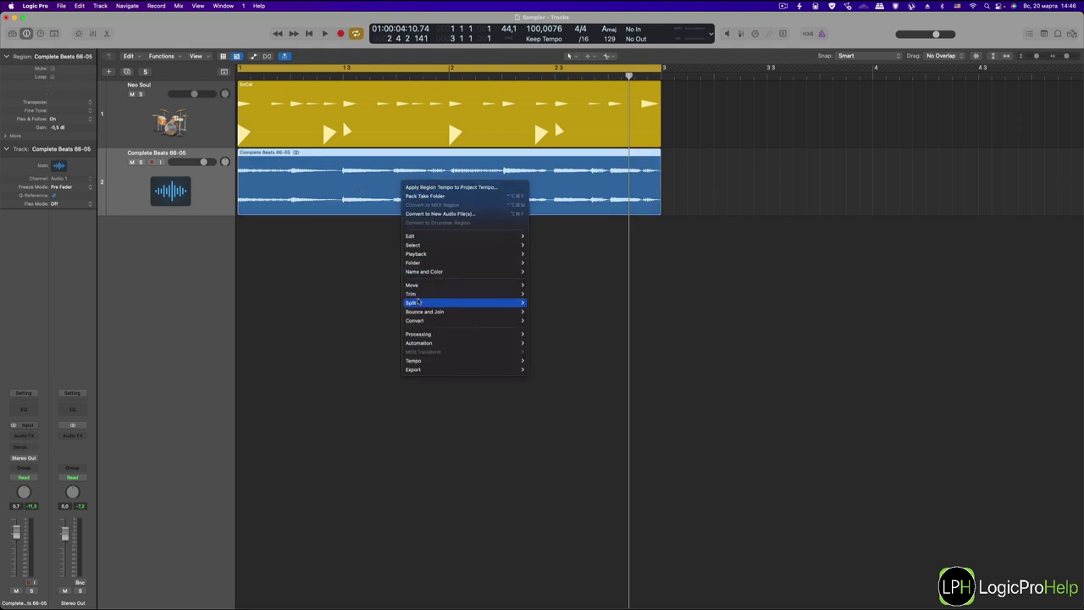
{"action": "mouse_move", "coordinate": [439, 325]}
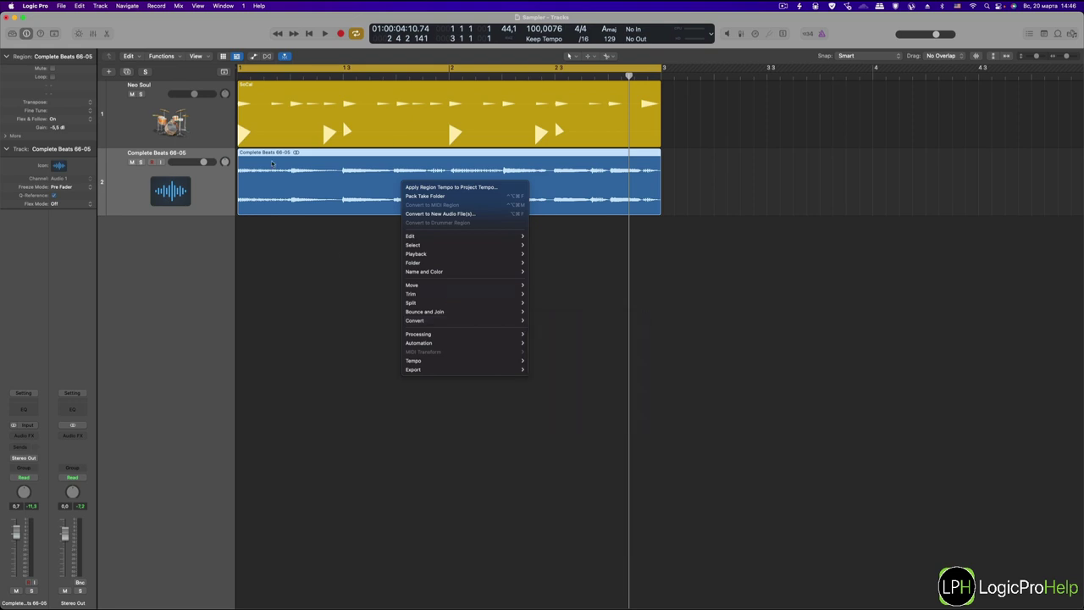
{"action": "left_click", "coordinate": [252, 250]}
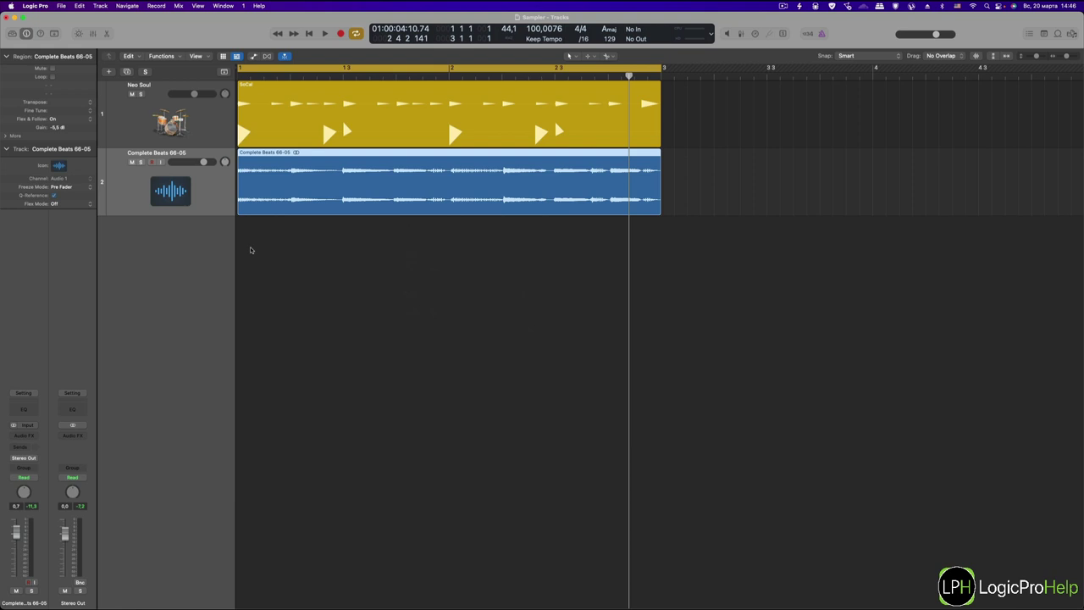
Switch to iZotope RX 9 and undo the Music Rebalance render on Complete Beats 66-05.wav.
{"action": "mouse_move", "coordinate": [428, 607]}
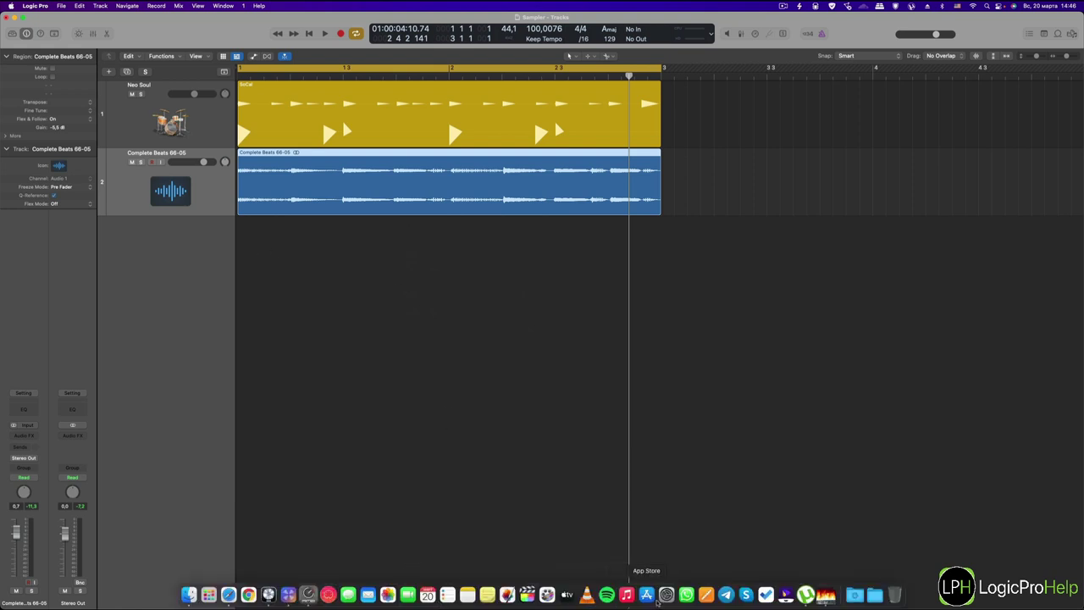
{"action": "left_click", "coordinate": [288, 594]}
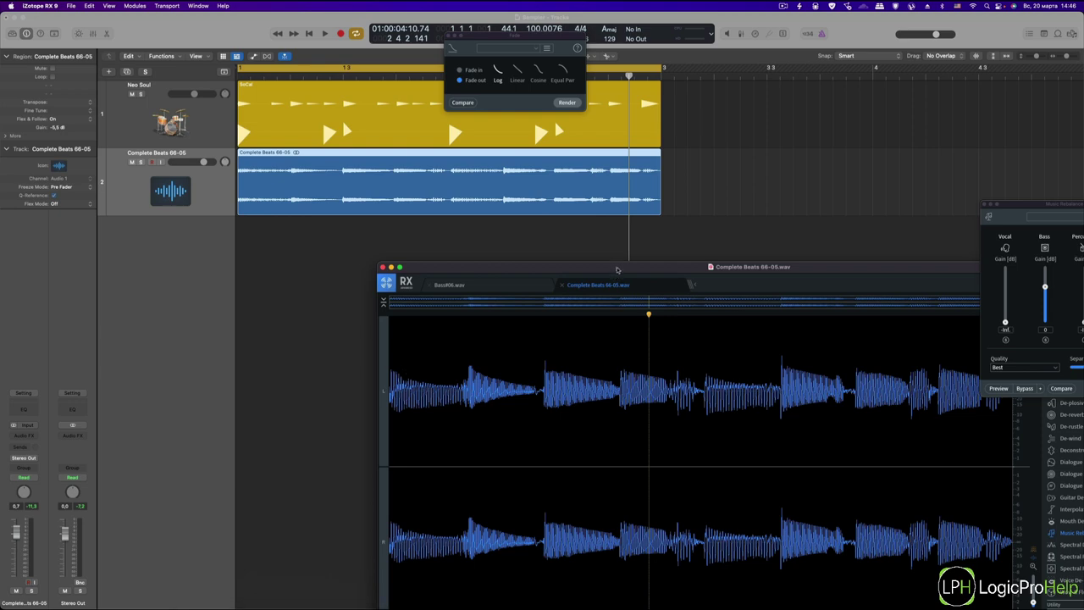
{"action": "left_click_drag", "start_coordinate": [617, 269], "coordinate": [371, 173]}
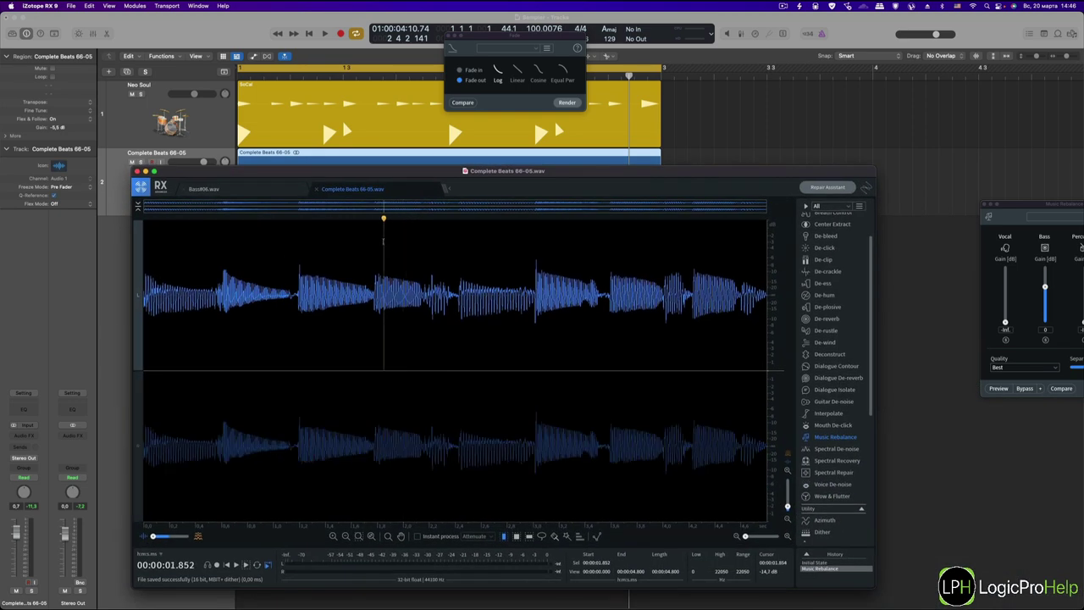
{"action": "key", "text": "super+z"}
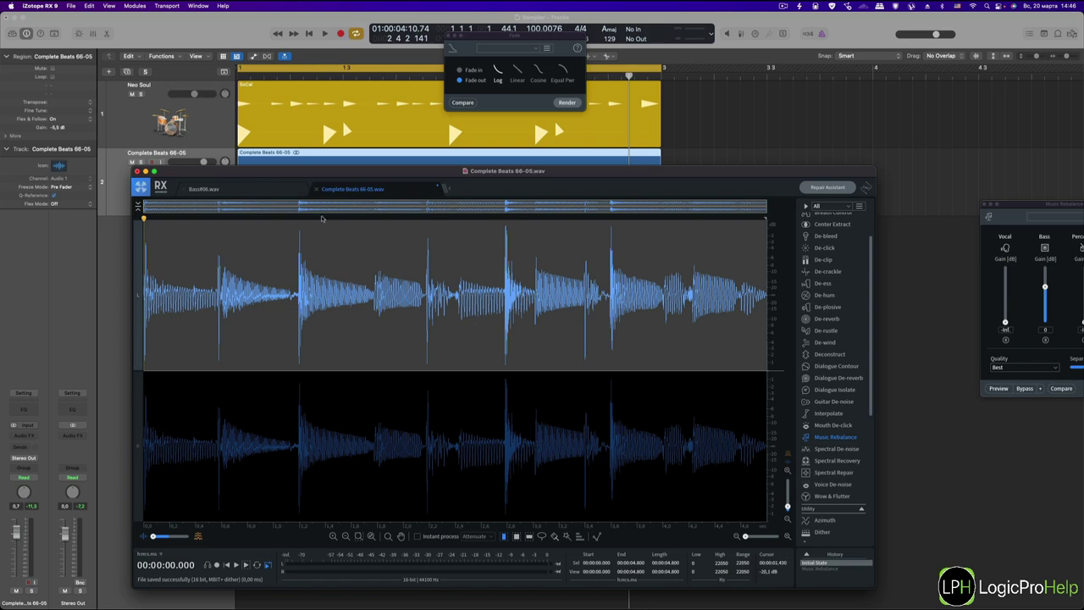
Save the restored Complete Beats 66-05.wav over the existing file and return to Logic Pro with its region selected.
{"action": "left_click_drag", "start_coordinate": [374, 172], "coordinate": [572, 182]}
{"action": "left_click", "coordinate": [607, 324]}
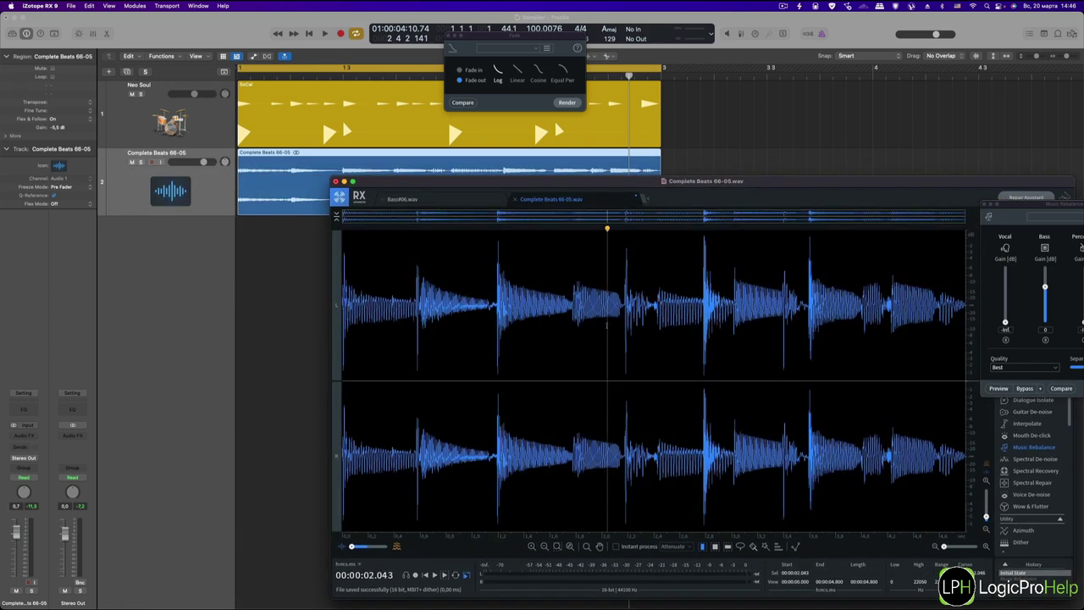
{"action": "key", "text": "super+s"}
{"action": "left_click", "coordinate": [238, 305]}
{"action": "left_click", "coordinate": [308, 166]}
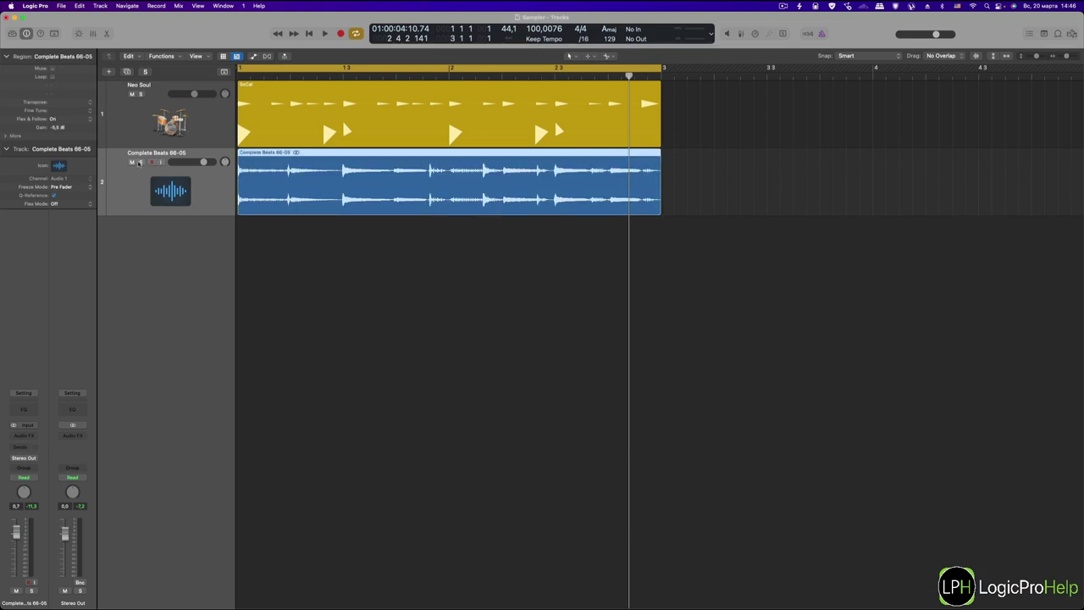
Solo the Complete Beats 66-05 track, listen to the restored loop, switch its solo off and deselect the region.
{"action": "left_click", "coordinate": [140, 162]}
{"action": "key", "text": "space"}
{"action": "left_click", "coordinate": [140, 162]}
{"action": "key", "text": "space"}
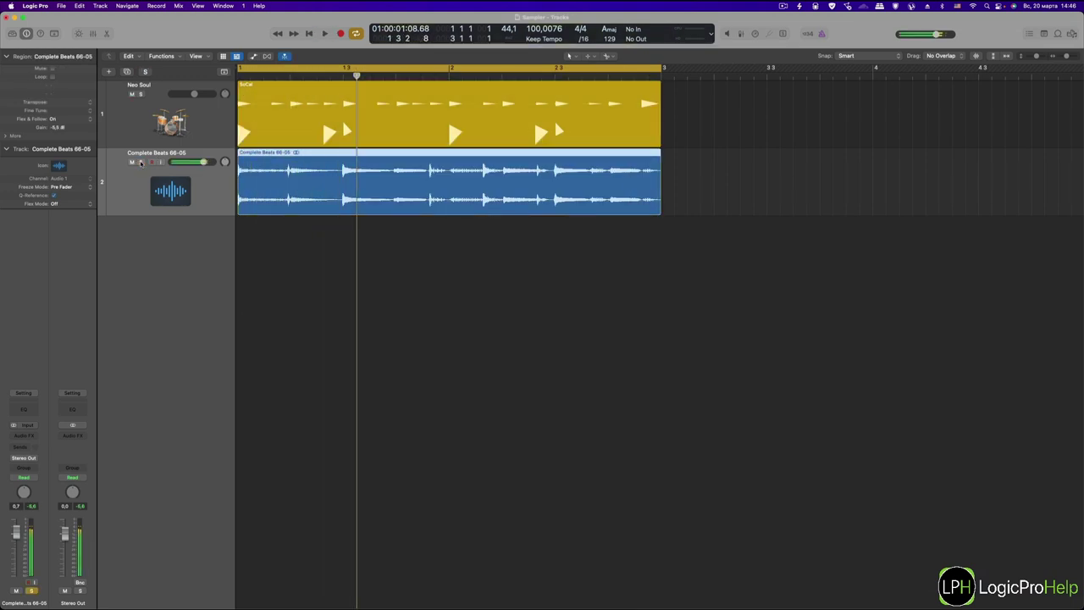
{"action": "left_click", "coordinate": [346, 285]}
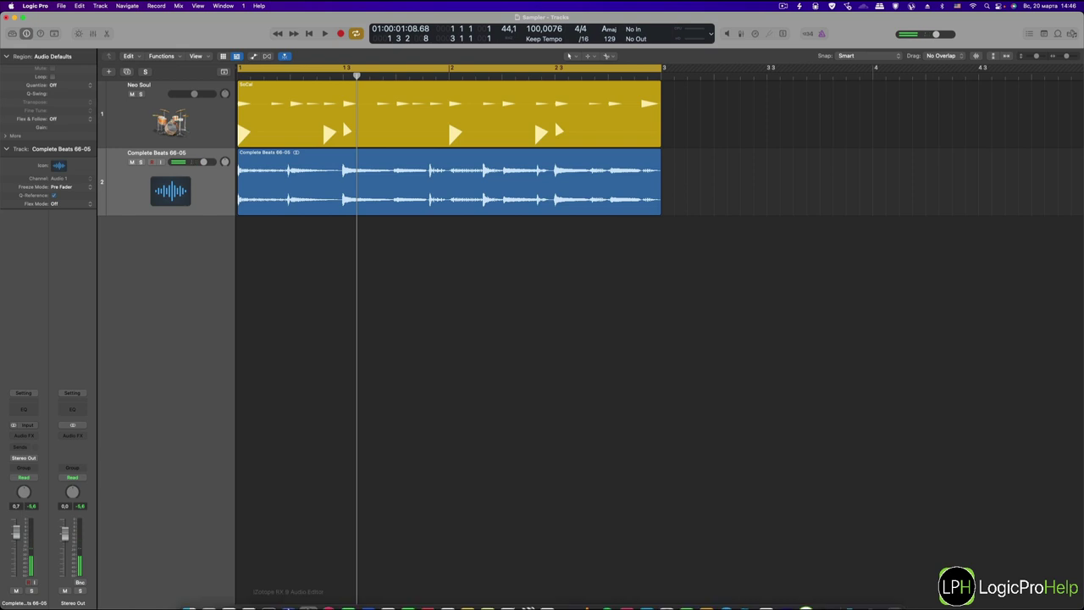
Redo the Music Rebalance render in iZotope RX 9, save Complete Beats 66-05.wav and return to Logic Pro.
{"action": "left_click", "coordinate": [288, 596]}
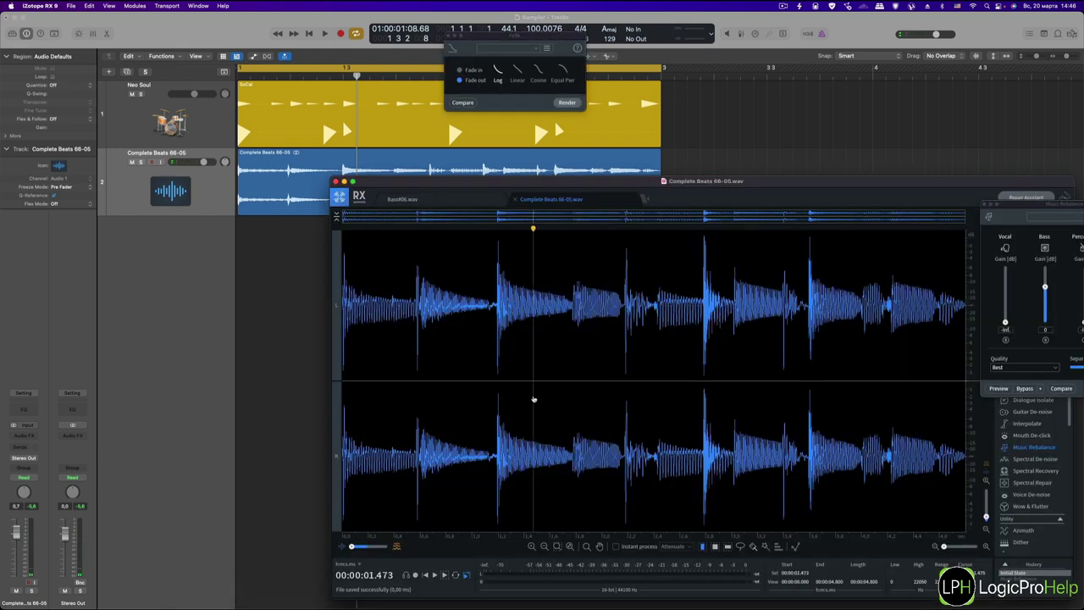
{"action": "left_click", "coordinate": [512, 338]}
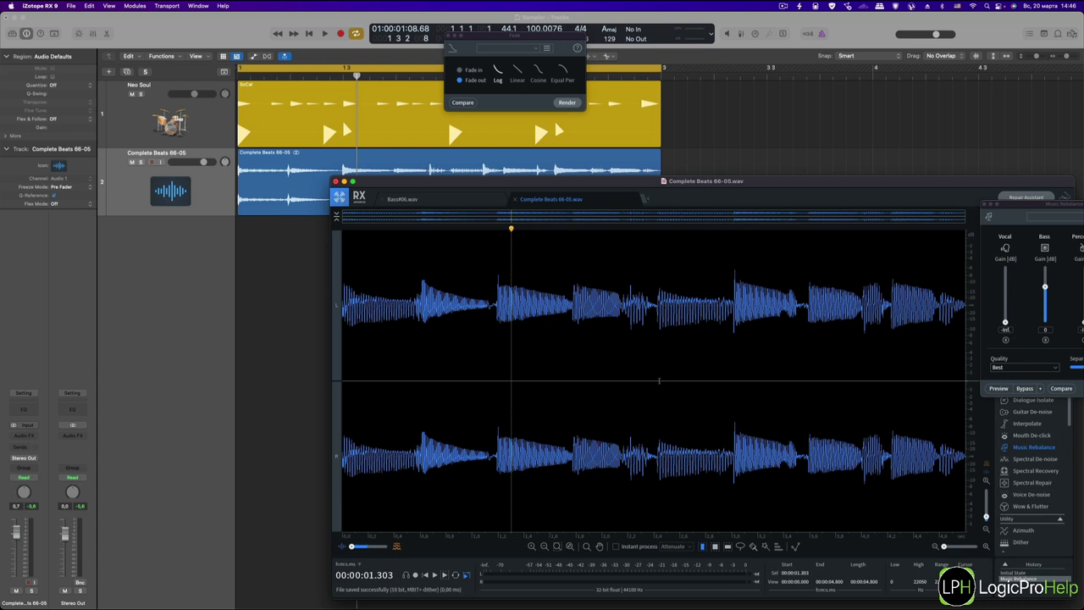
{"action": "left_click", "coordinate": [273, 289]}
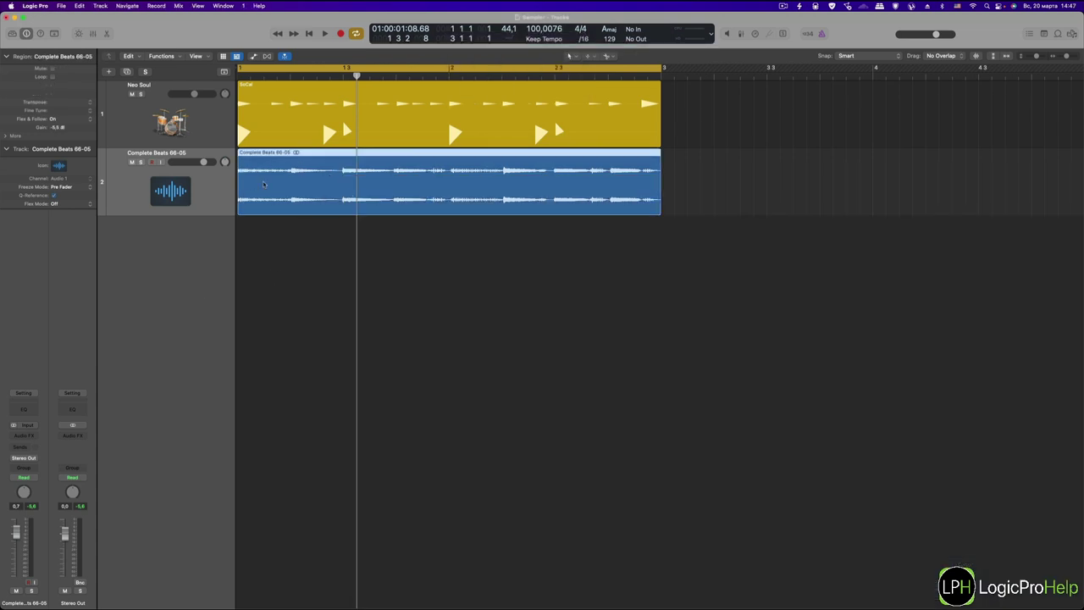
Listen to the rebalanced Complete Beats 66-05 track soloed, switch its solo off and deselect the region.
{"action": "key", "text": "space"}
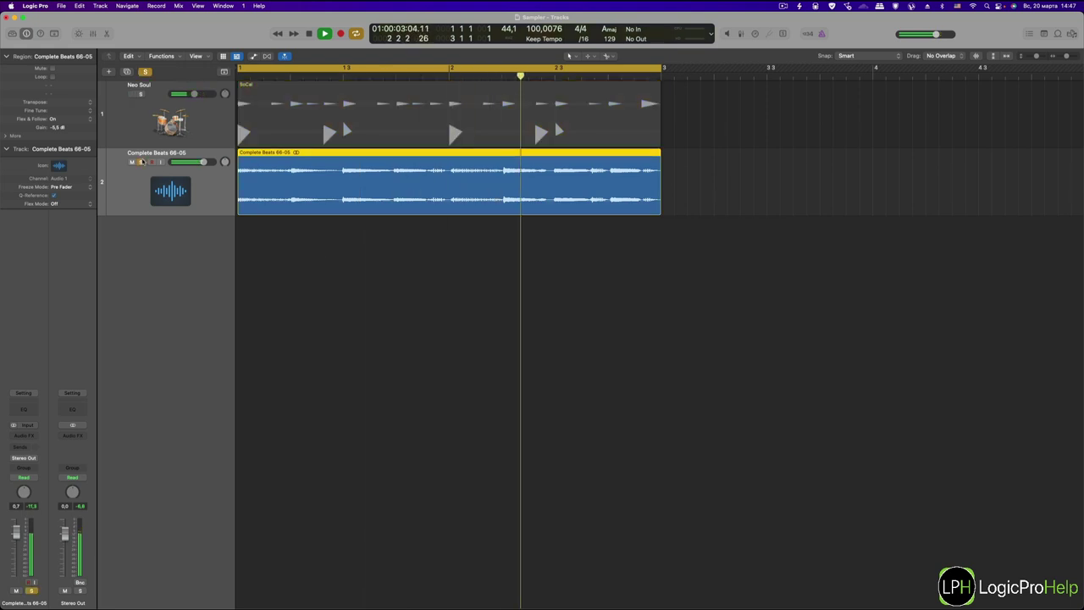
{"action": "key", "text": "space"}
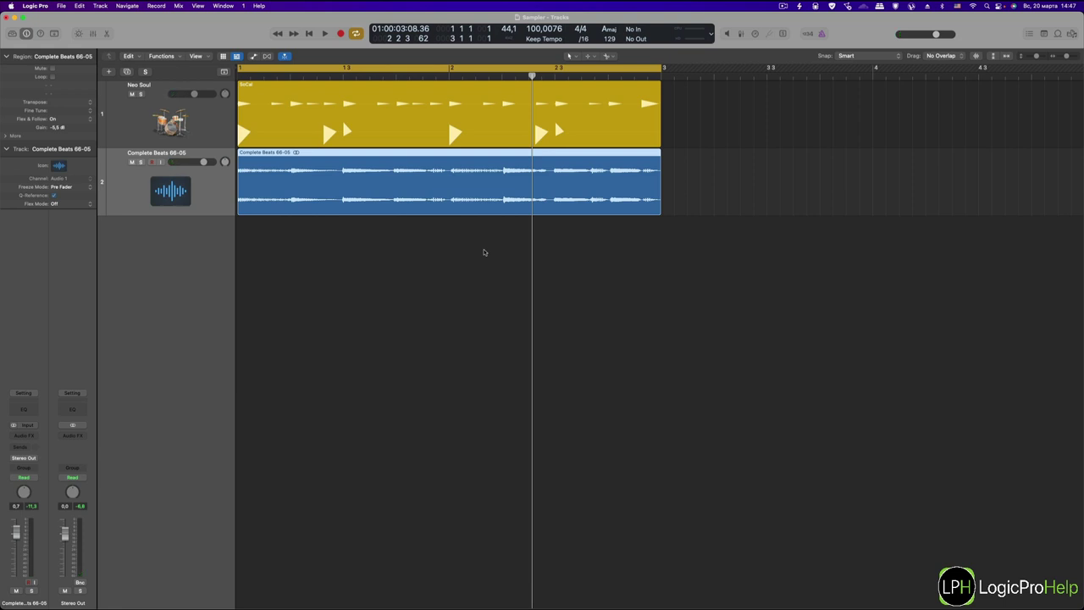
{"action": "left_click", "coordinate": [443, 273]}
Switch to the web browser and look through the advanced Logic Pro course page on musichelp.ru.
{"action": "key", "text": "ctrl+Right"}
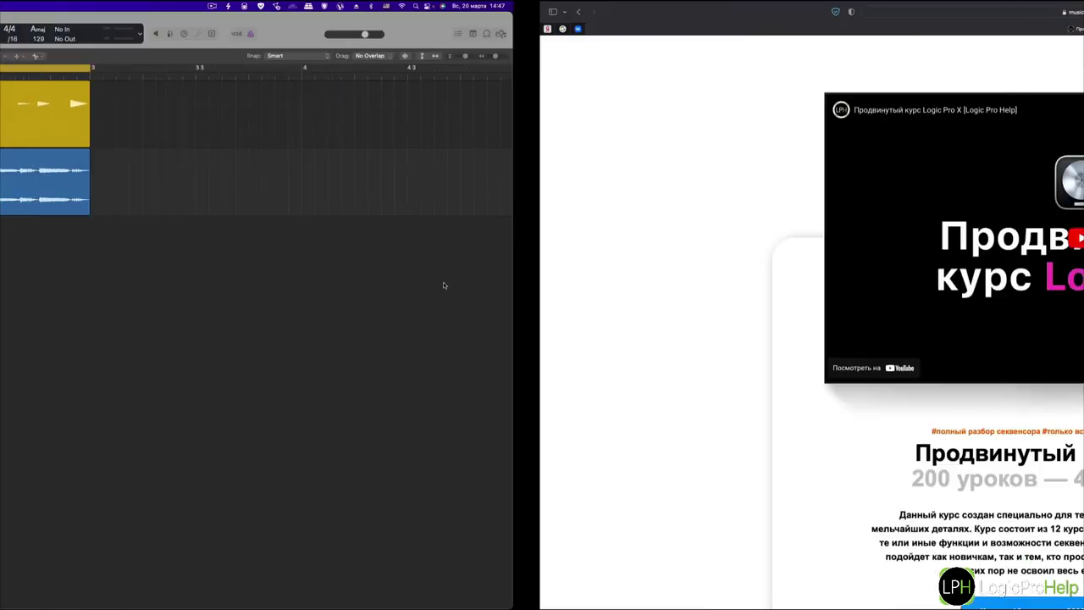
{"action": "scroll", "coordinate": [446, 252], "scroll_direction": "down", "scroll_amount": 10}
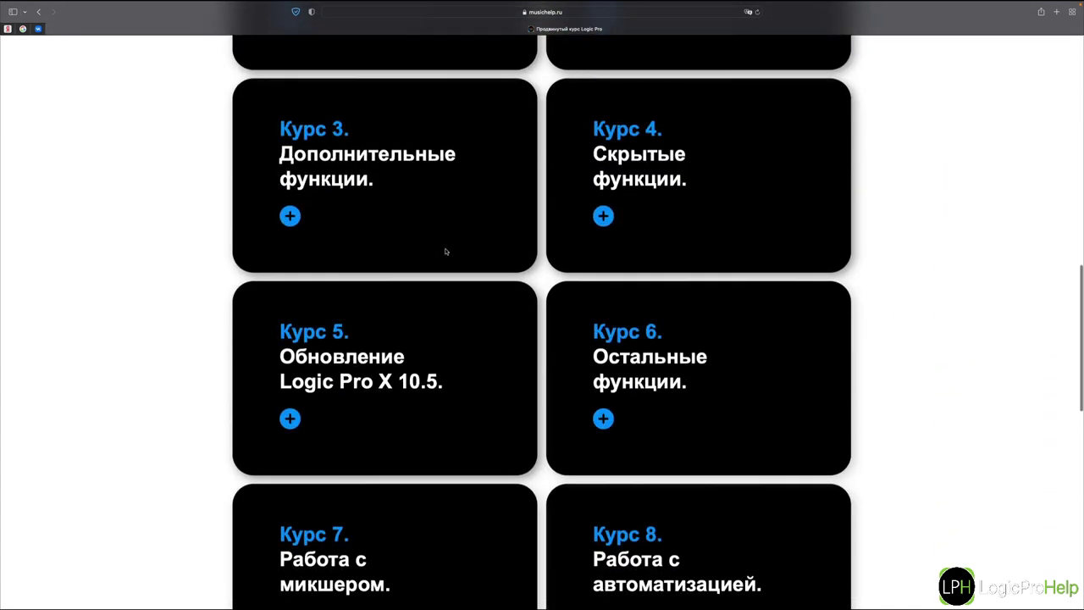
{"action": "scroll", "coordinate": [446, 252], "scroll_direction": "down", "scroll_amount": 2}
{"action": "scroll", "coordinate": [447, 252], "scroll_direction": "up", "scroll_amount": 6}
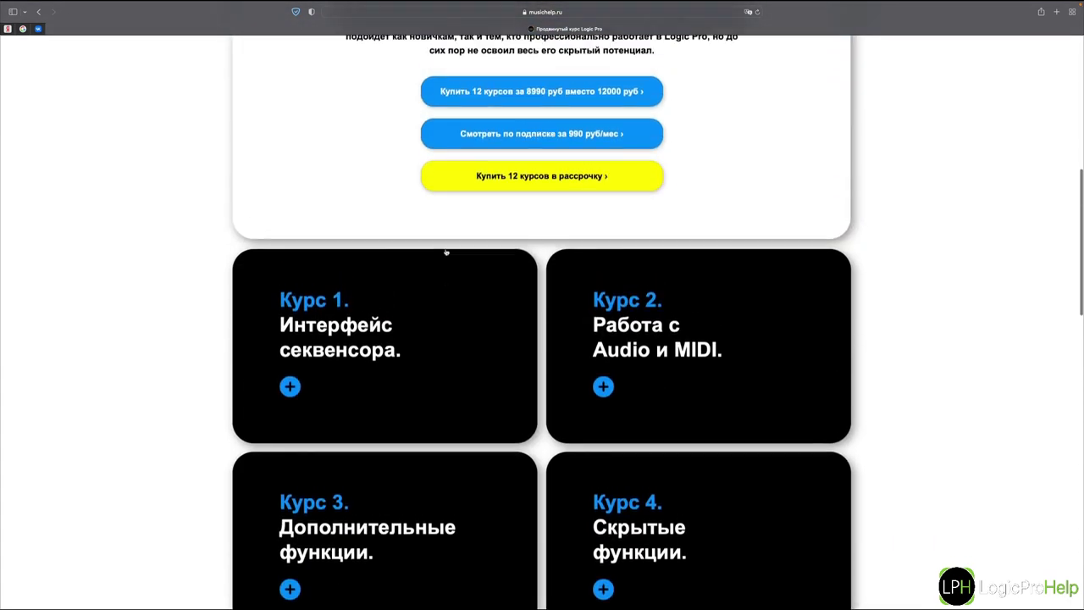
{"action": "scroll", "coordinate": [447, 251], "scroll_direction": "up", "scroll_amount": 4}
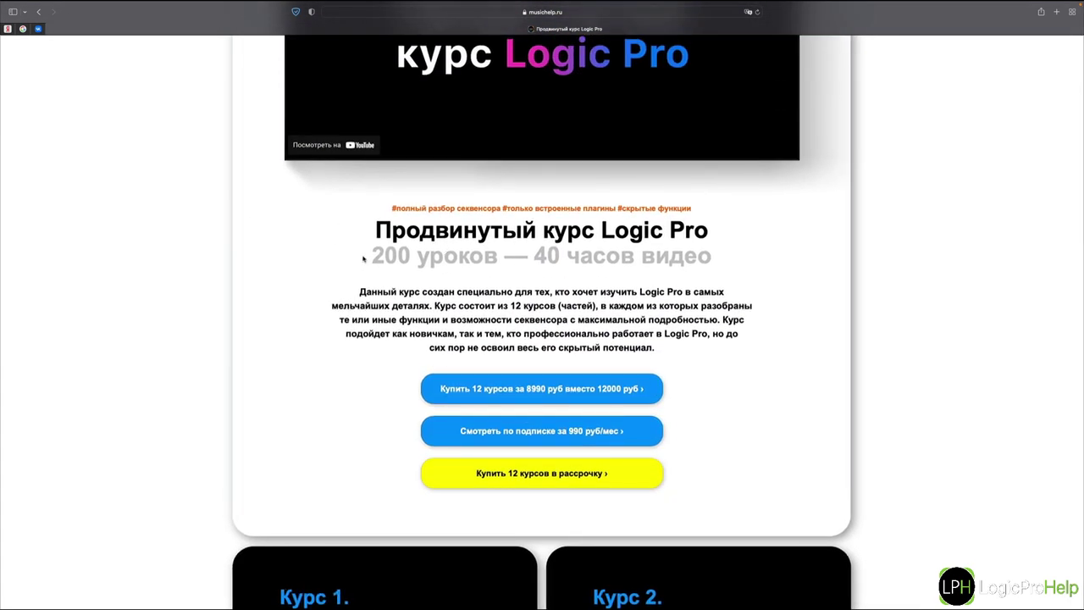
Examine the individual course parts on the advanced Logic Pro course page, from Курс 1 through Курс 12.
{"action": "scroll", "coordinate": [363, 258], "scroll_direction": "down", "scroll_amount": 3}
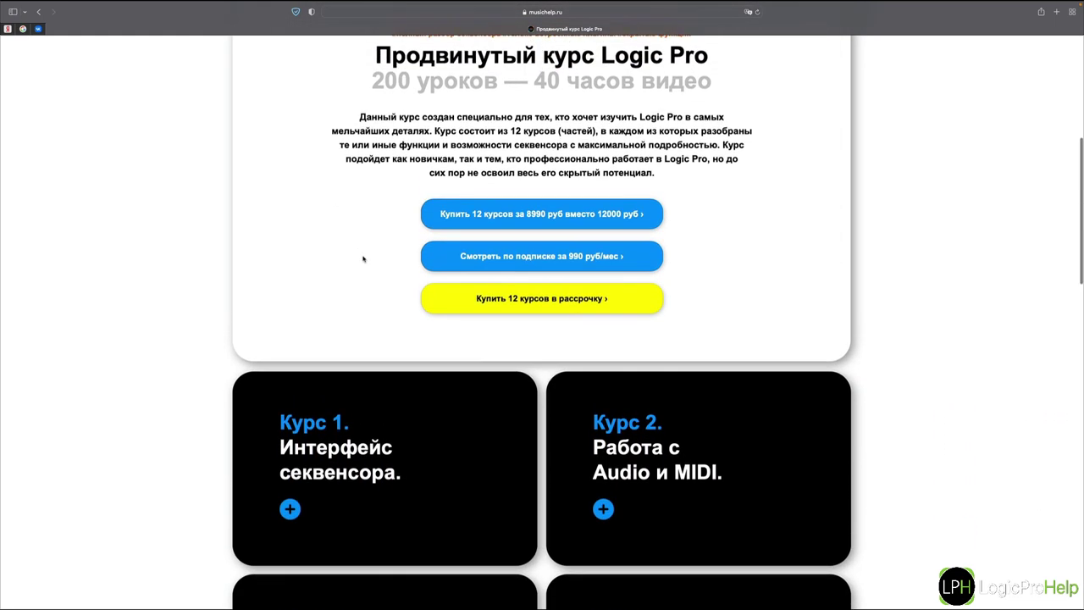
{"action": "scroll", "coordinate": [363, 258], "scroll_direction": "down", "scroll_amount": 4}
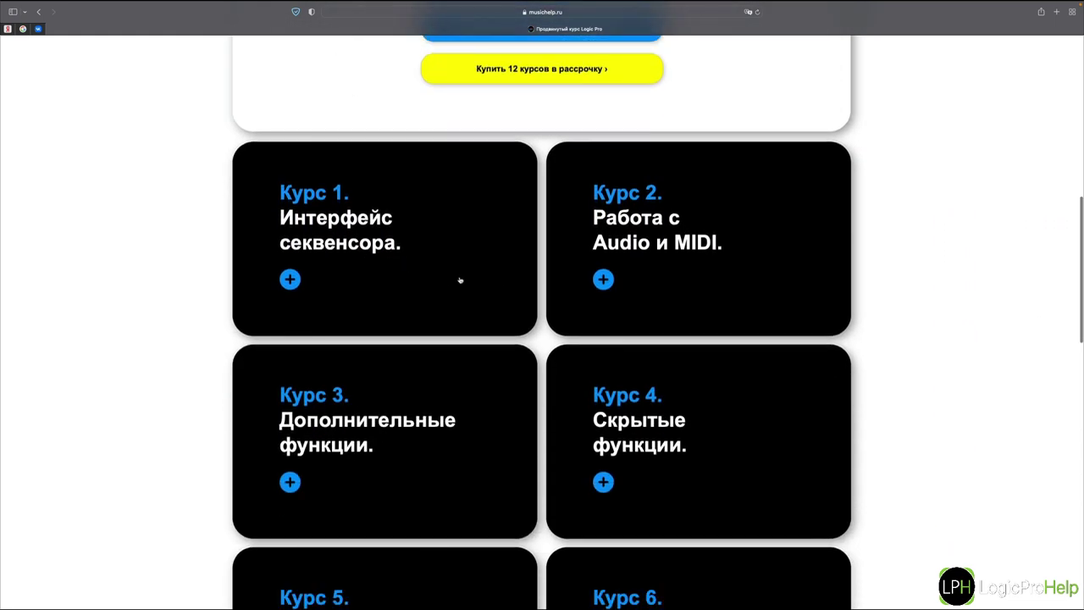
{"action": "scroll", "coordinate": [584, 329], "scroll_direction": "down", "scroll_amount": 3}
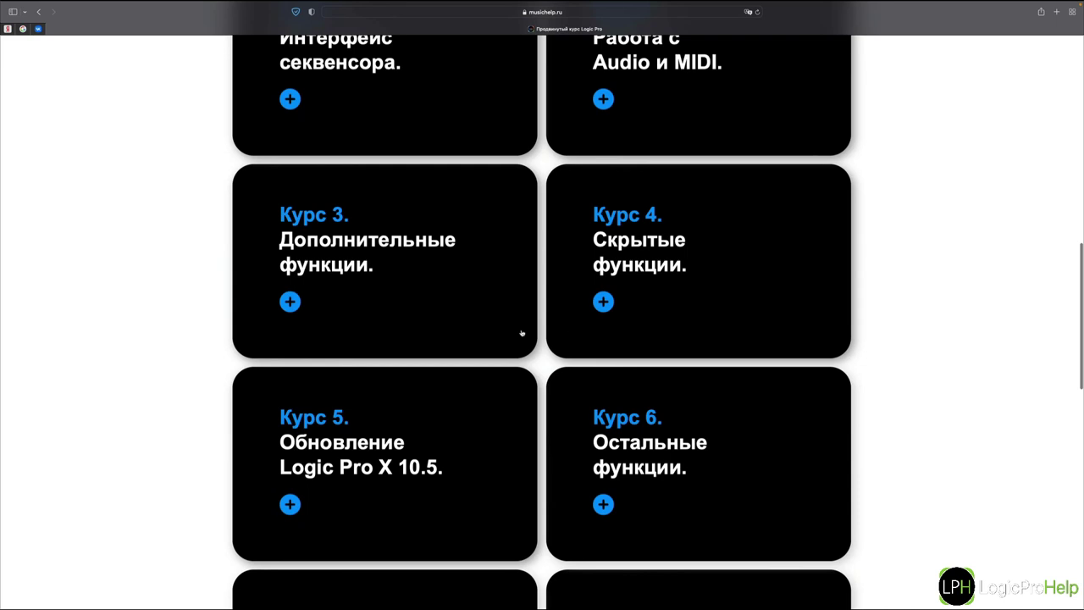
{"action": "scroll", "coordinate": [534, 310], "scroll_direction": "down", "scroll_amount": 8}
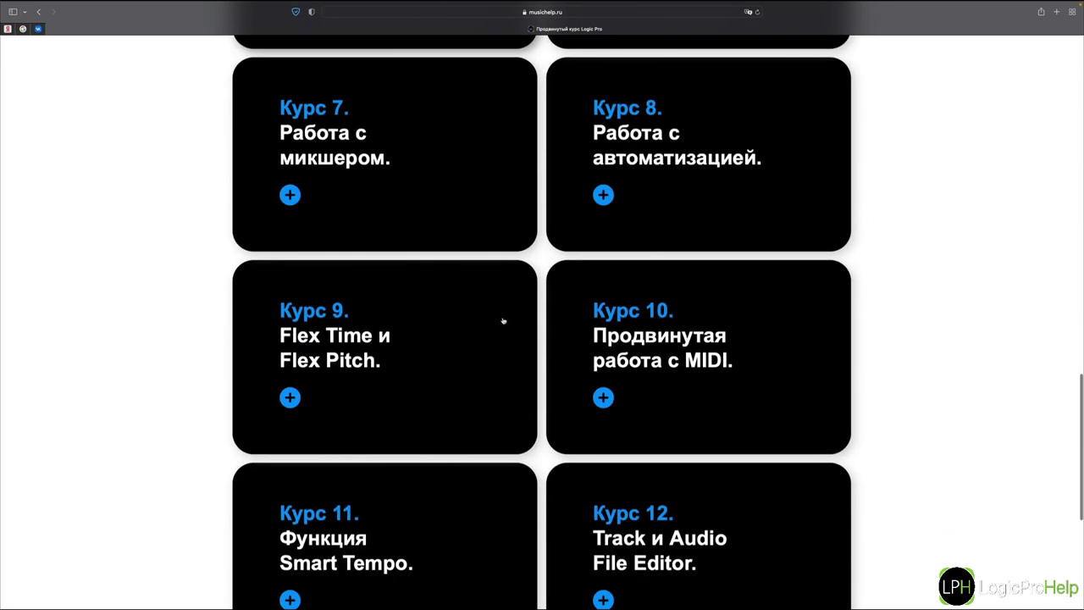
{"action": "scroll", "coordinate": [503, 322], "scroll_direction": "down", "scroll_amount": 1}
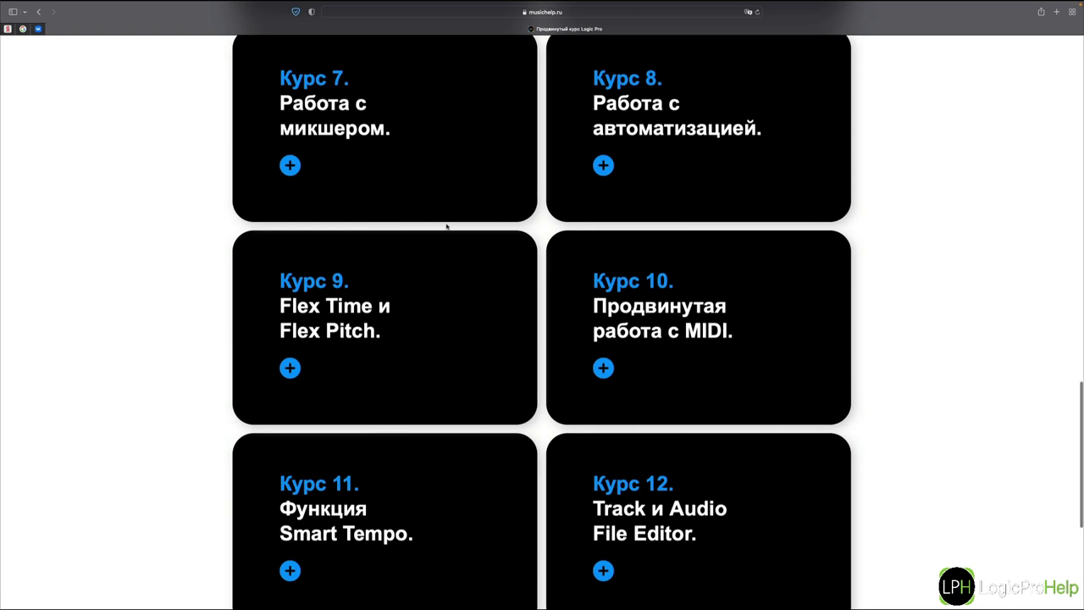
{"action": "scroll", "coordinate": [508, 271], "scroll_direction": "down", "scroll_amount": 2}
{"action": "scroll", "coordinate": [617, 324], "scroll_direction": "down", "scroll_amount": 3}
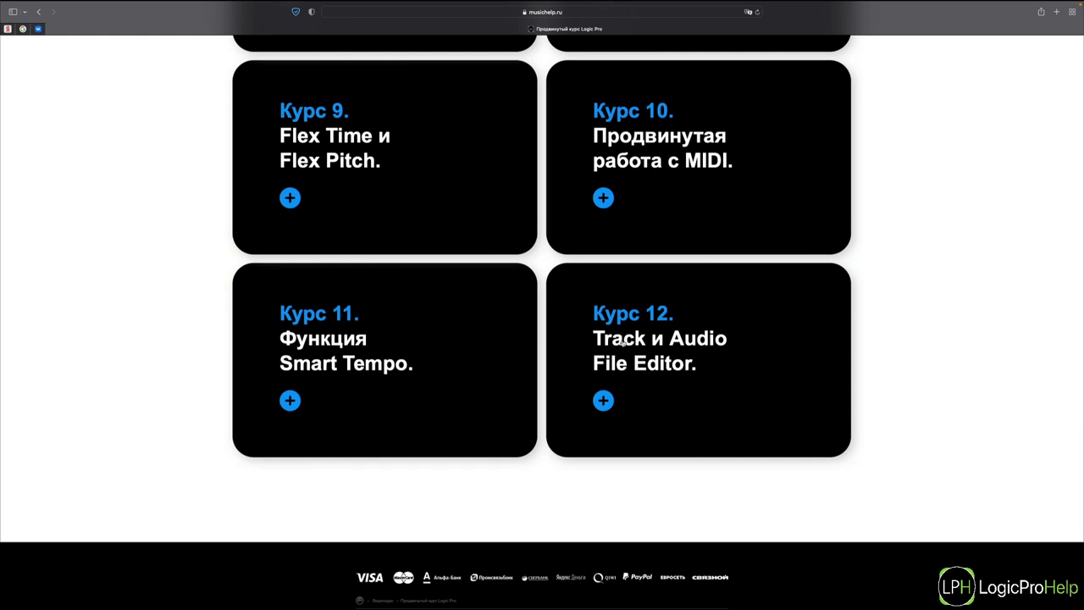
Review the course's intro, description and purchase options again, and switch back to Logic Pro.
{"action": "scroll", "coordinate": [600, 341], "scroll_direction": "up", "scroll_amount": 15}
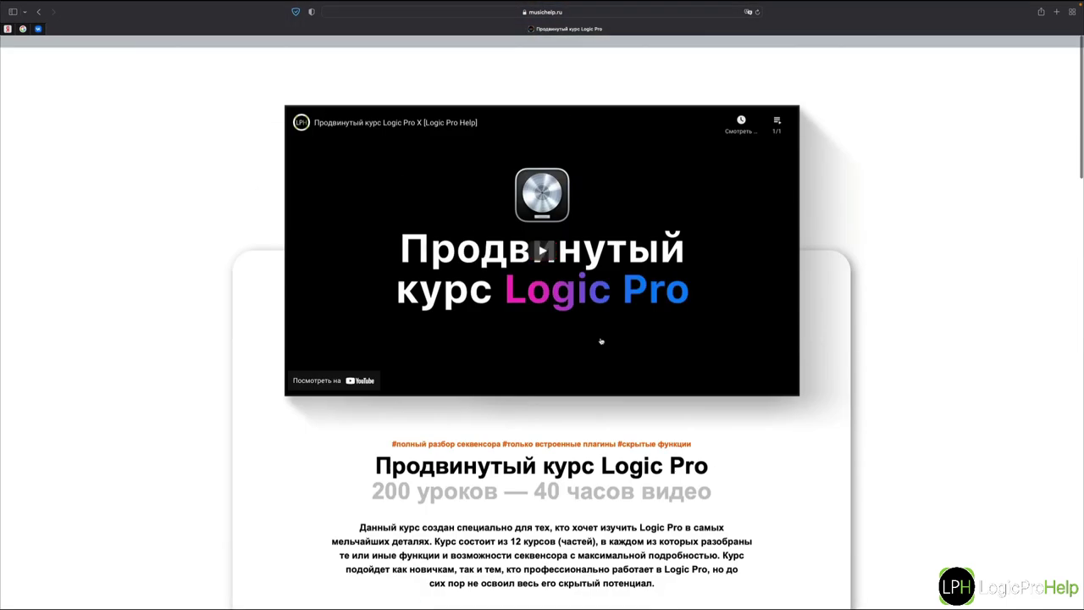
{"action": "scroll", "coordinate": [558, 408], "scroll_direction": "down", "scroll_amount": 2}
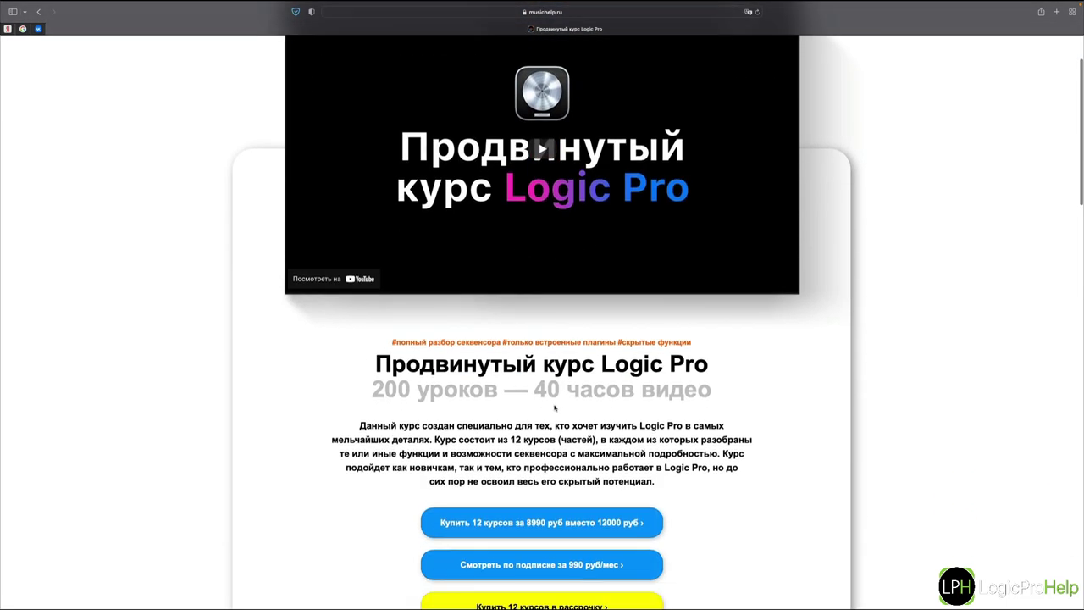
{"action": "scroll", "coordinate": [555, 408], "scroll_direction": "down", "scroll_amount": 5}
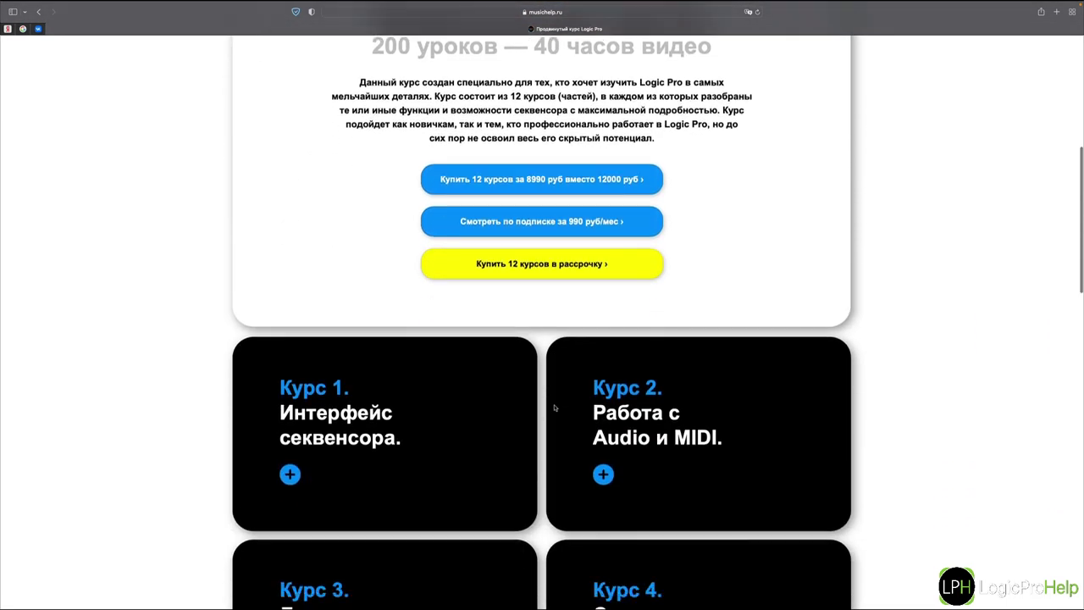
{"action": "scroll", "coordinate": [555, 409], "scroll_direction": "down", "scroll_amount": 1}
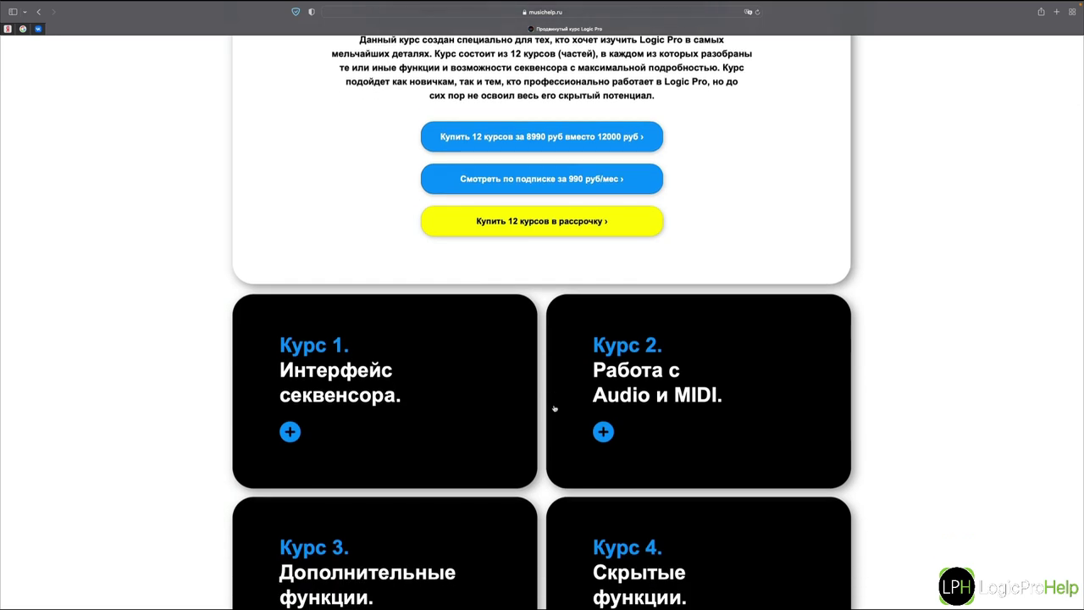
{"action": "key", "text": "ctrl+Left"}
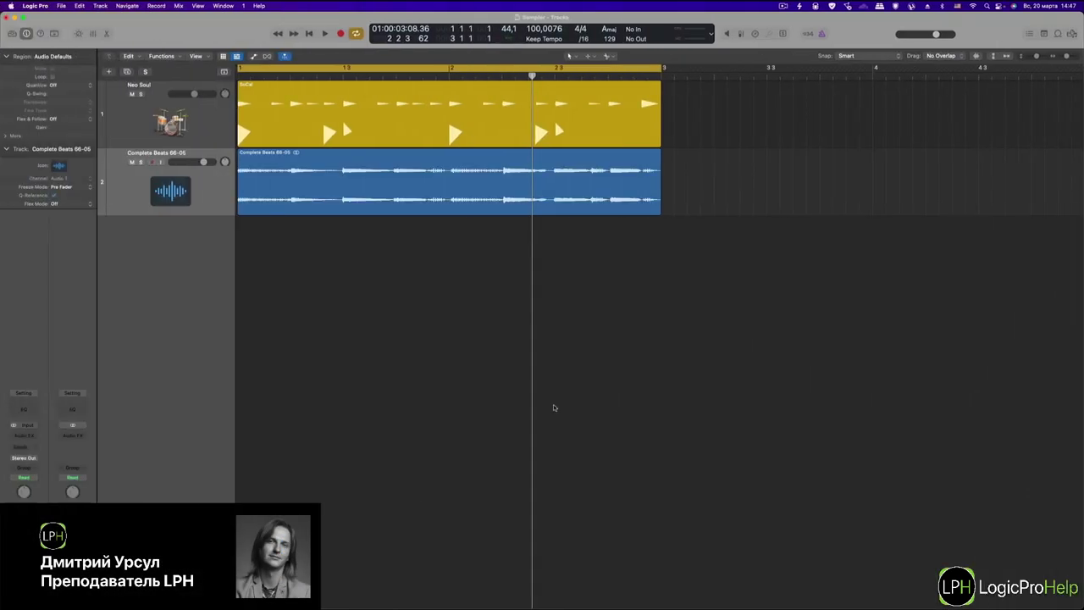